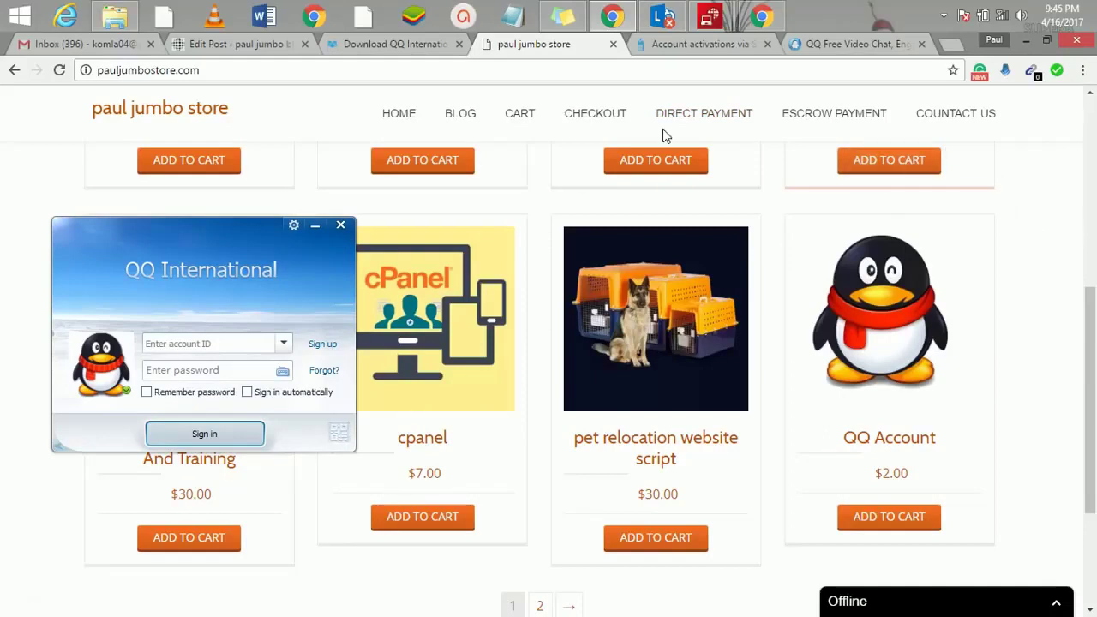
View the FileHippo QQ International 2.11 download page, then return to the QQ sign-up tab.
{"action": "left_click", "coordinate": [408, 42]}
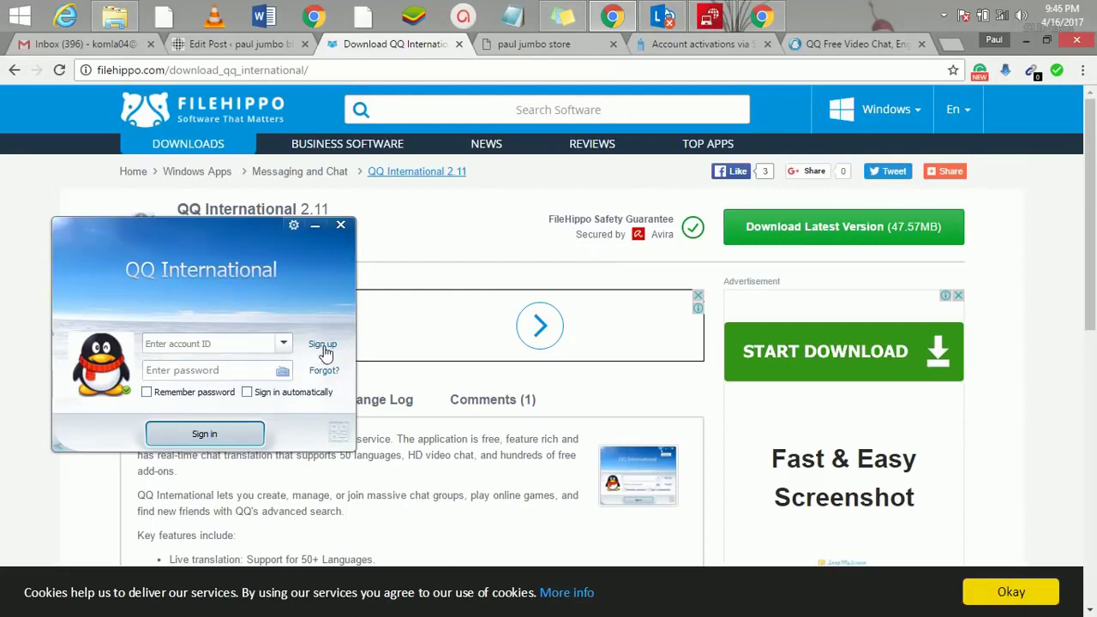
{"action": "left_click", "coordinate": [824, 51]}
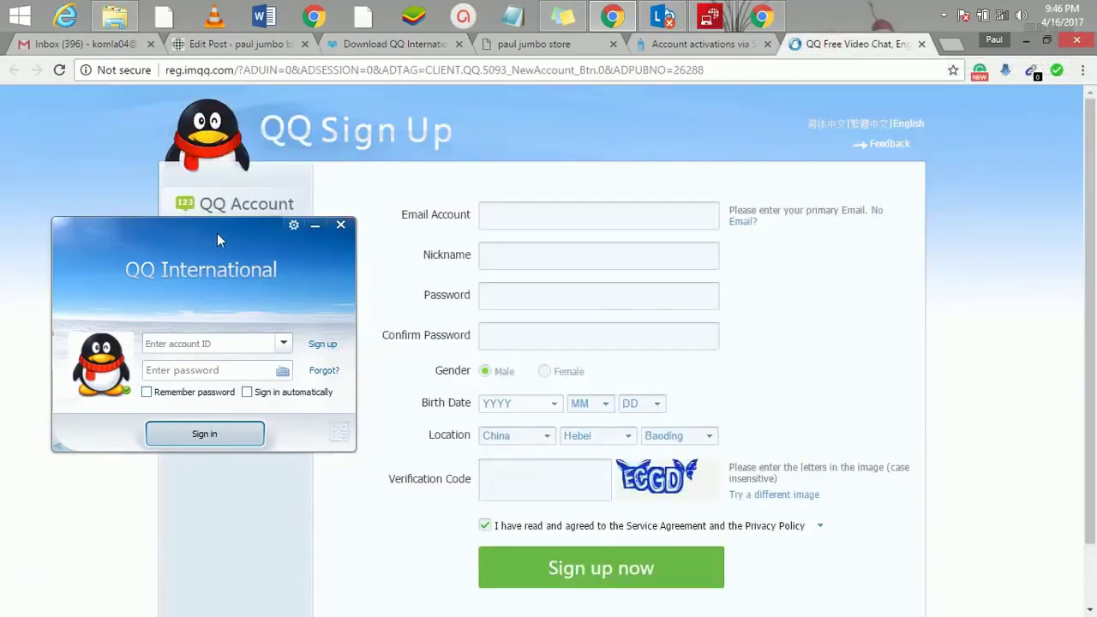
Drag the QQ login window aside and choose the standard QQ Account registration.
{"action": "left_click_drag", "start_coordinate": [217, 233], "coordinate": [22, 179]}
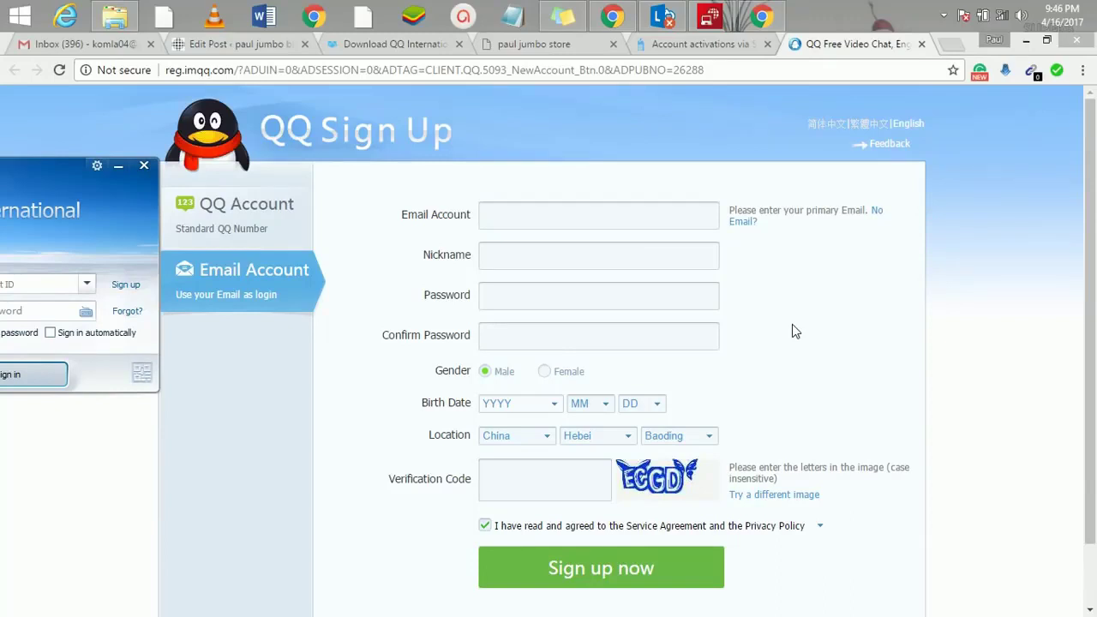
{"action": "left_click", "coordinate": [234, 210]}
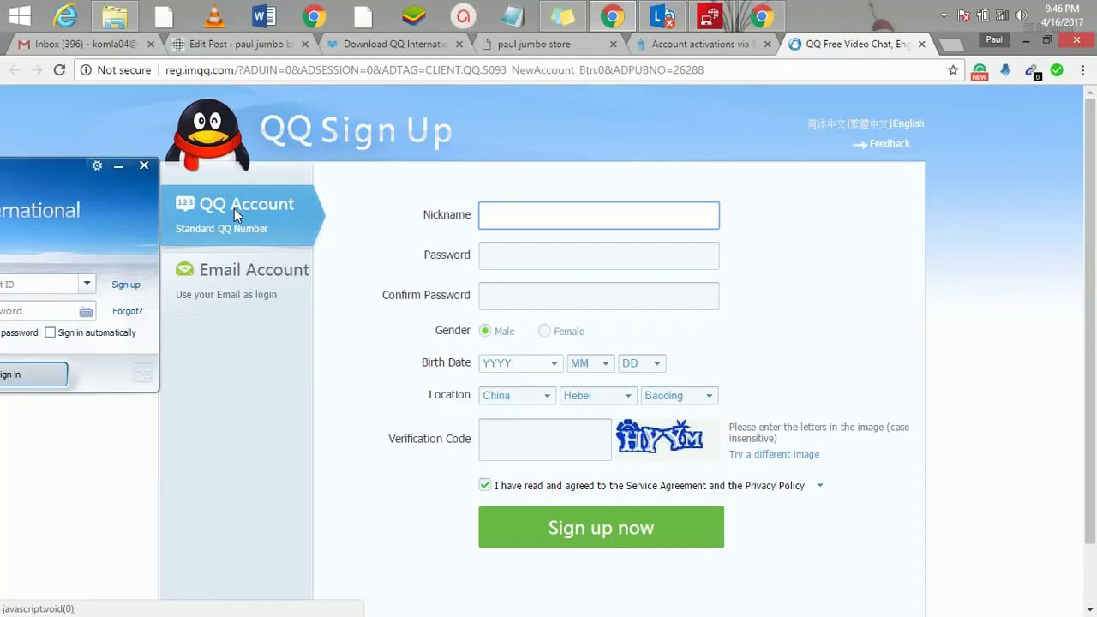
Enter nickname jumbopaul, then set a Strong-rated password and retype it to confirm.
{"action": "type", "text": "pau"}
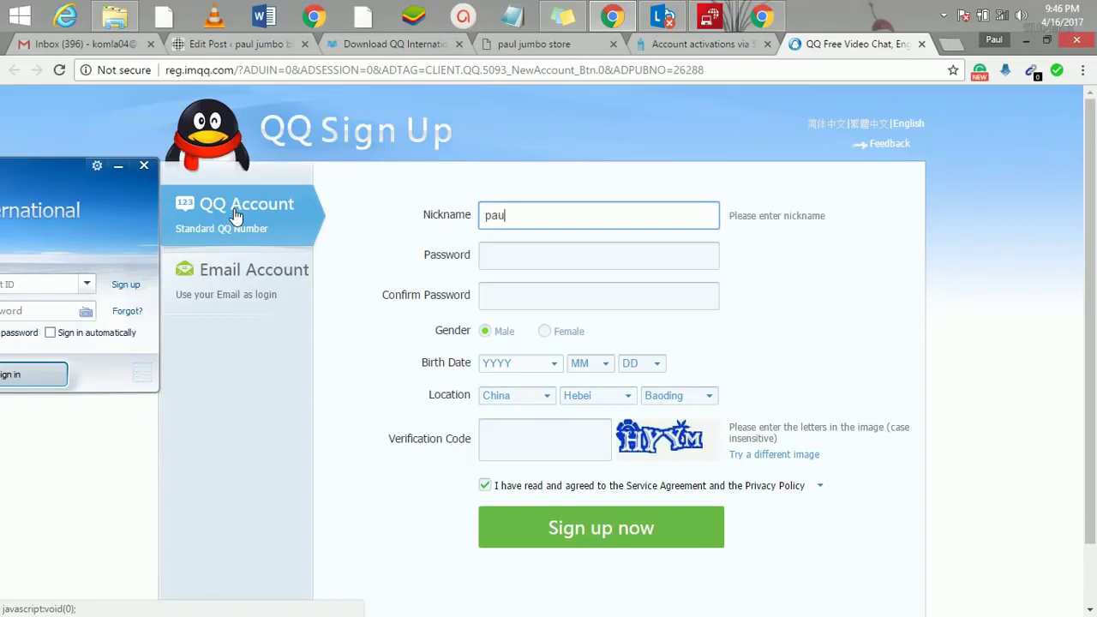
{"action": "key", "text": "BackSpace"}
{"action": "key", "text": "BackSpace"}
{"action": "key", "text": "BackSpace"}
{"action": "type", "text": "jumbopa"}
{"action": "left_click", "coordinate": [532, 254]}
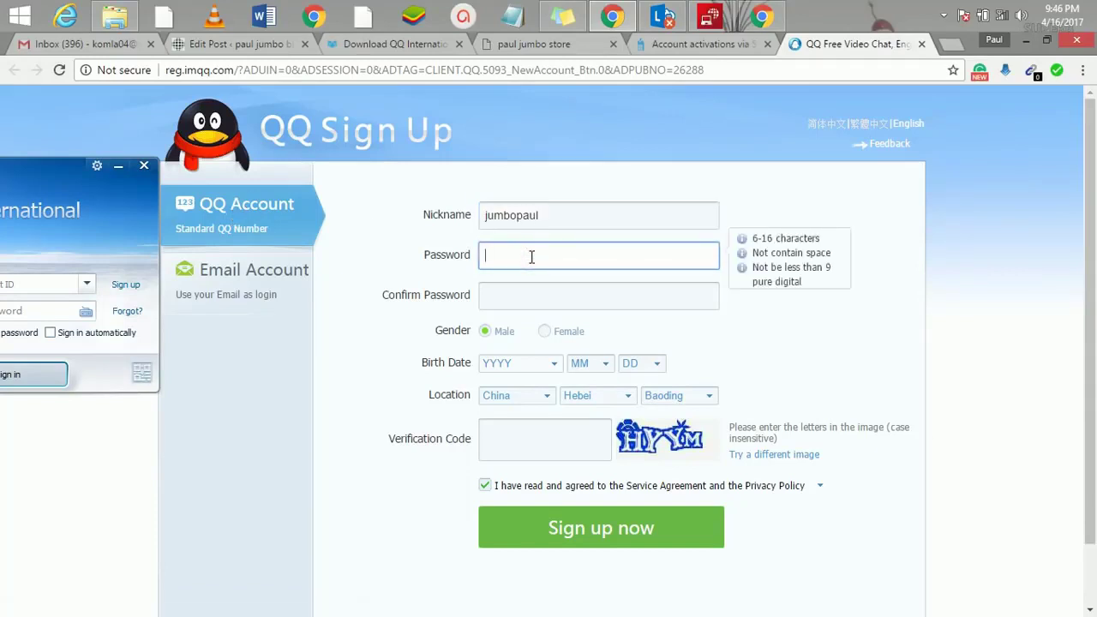
{"action": "type", "text": "••••••"}
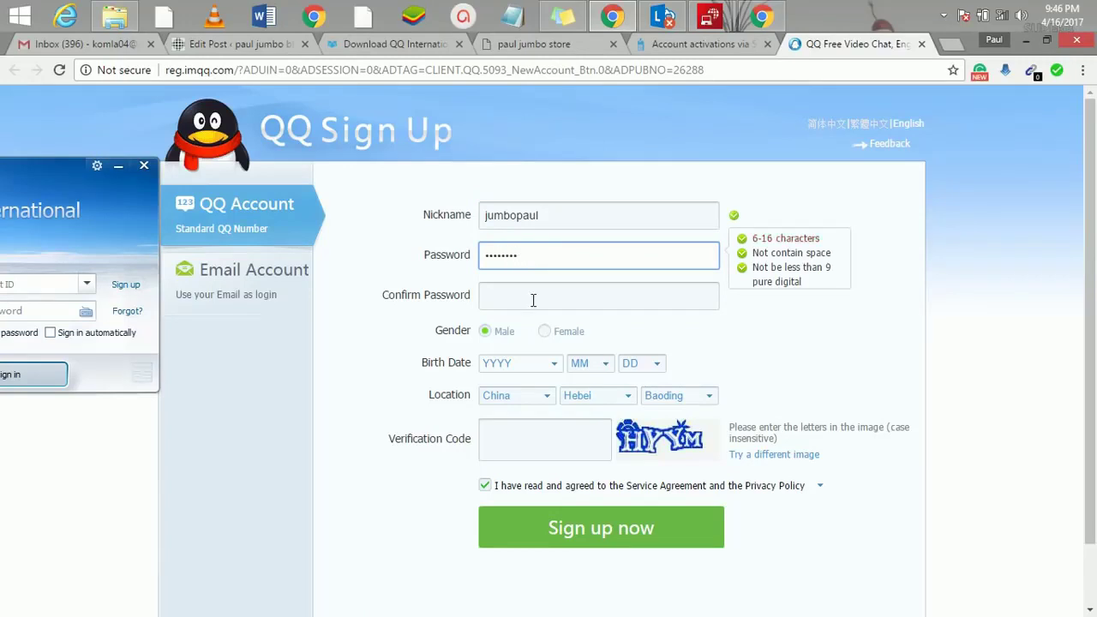
{"action": "left_click", "coordinate": [531, 300]}
{"action": "type", "text": "•"}
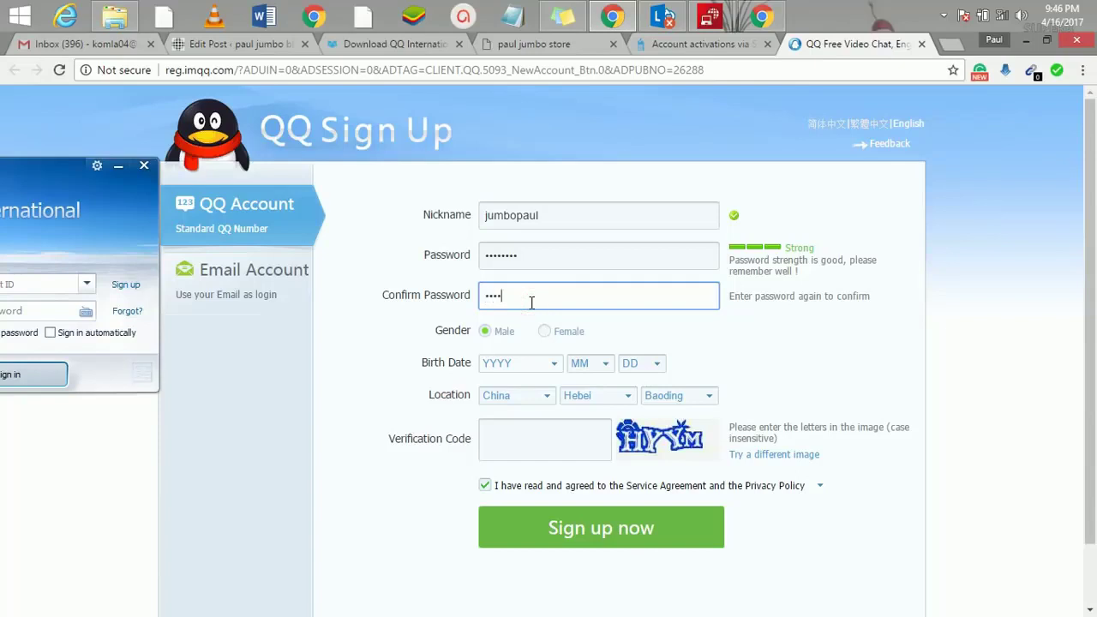
{"action": "type", "text": "•••••••"}
{"action": "left_click", "coordinate": [633, 366]}
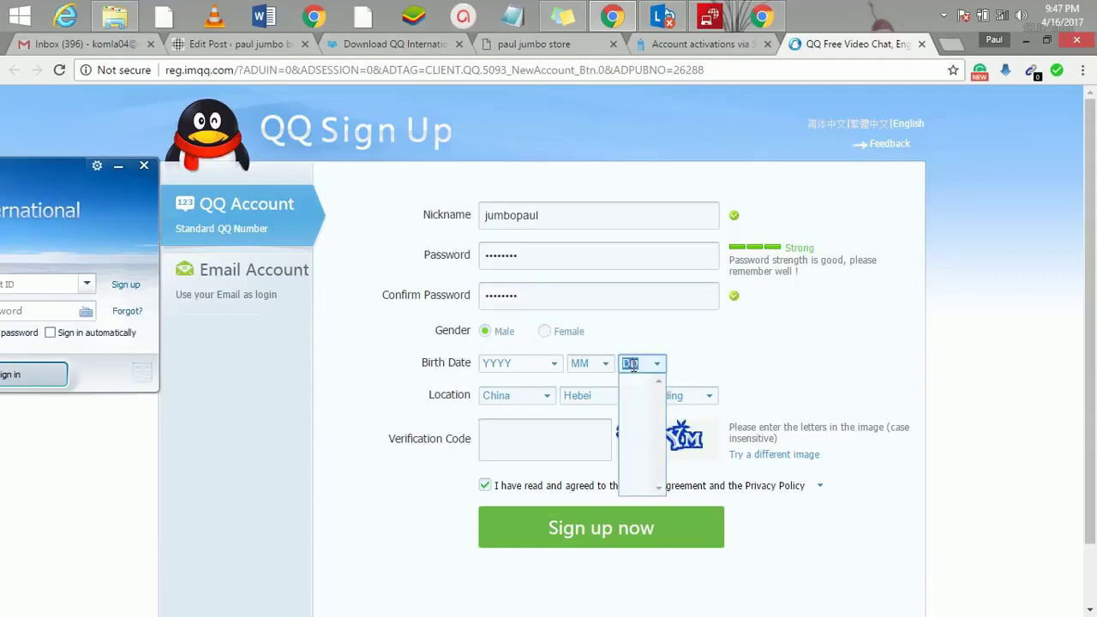
{"action": "left_click", "coordinate": [516, 366]}
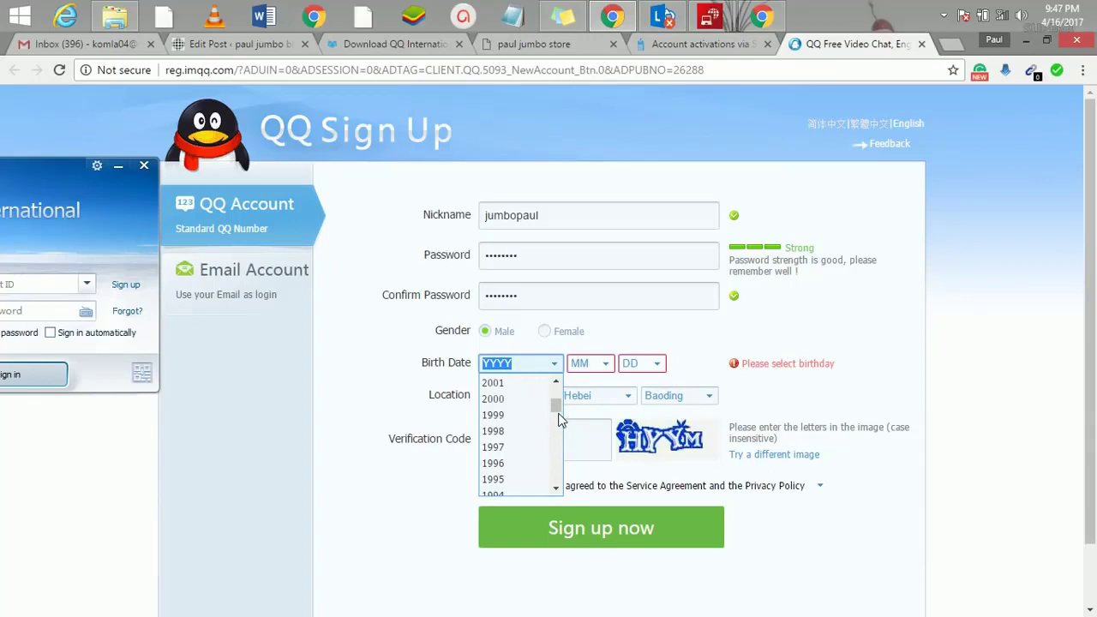
{"action": "mouse_move", "coordinate": [558, 418]}
{"action": "left_mouse_down"}
{"action": "mouse_move", "coordinate": [557, 440]}
{"action": "mouse_move", "coordinate": [553, 413]}
{"action": "left_mouse_up"}
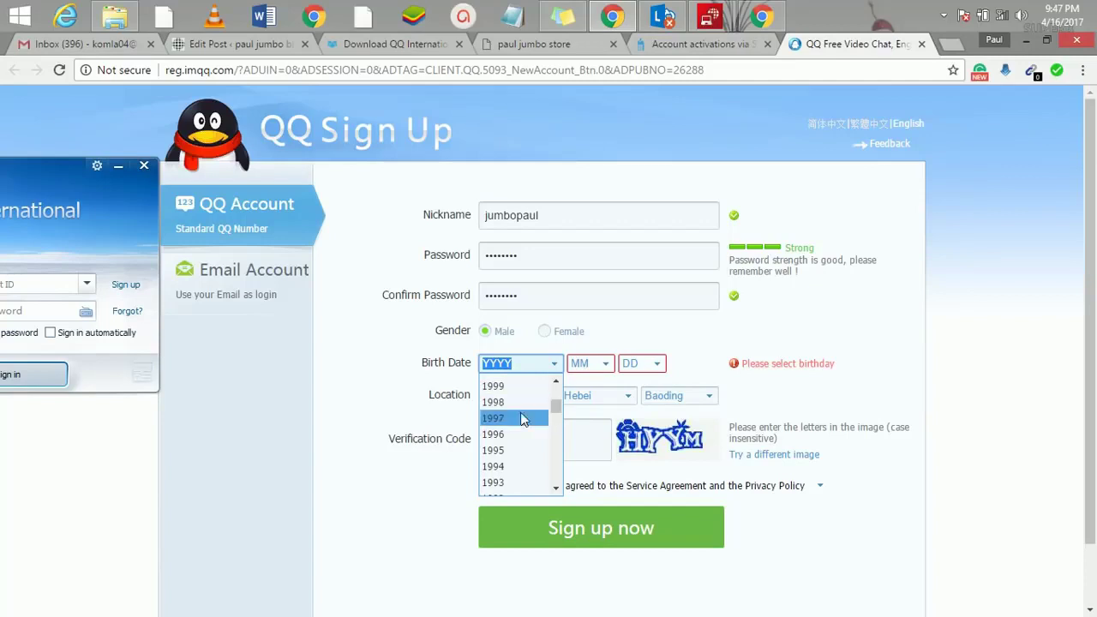
{"action": "left_click", "coordinate": [521, 418]}
{"action": "left_click", "coordinate": [604, 363]}
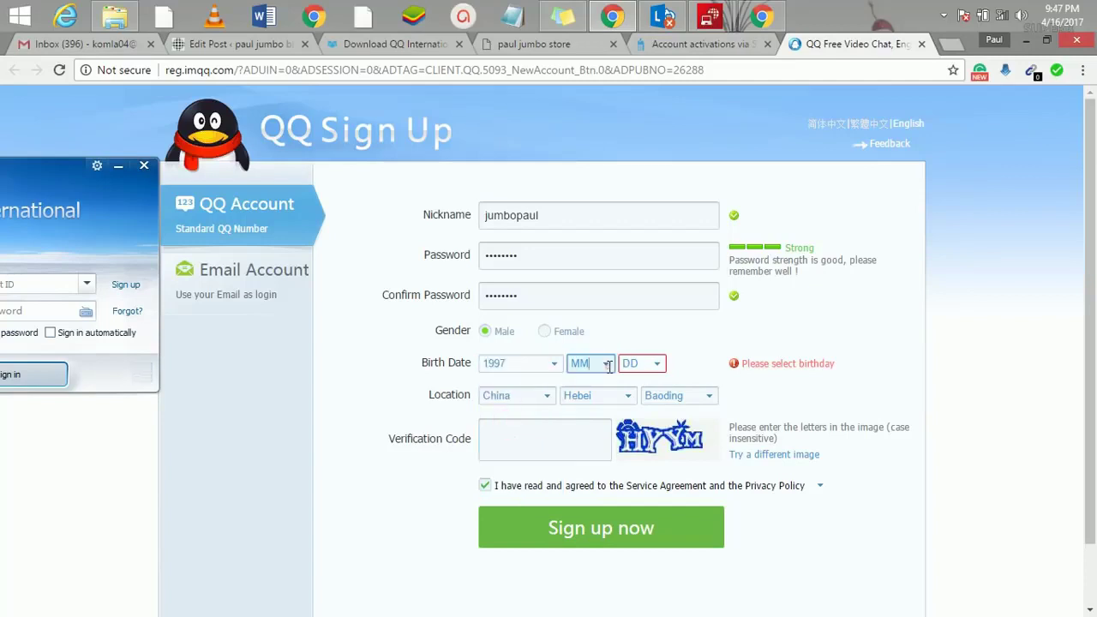
{"action": "left_click", "coordinate": [593, 452]}
{"action": "left_click", "coordinate": [657, 363]}
{"action": "left_click", "coordinate": [640, 431]}
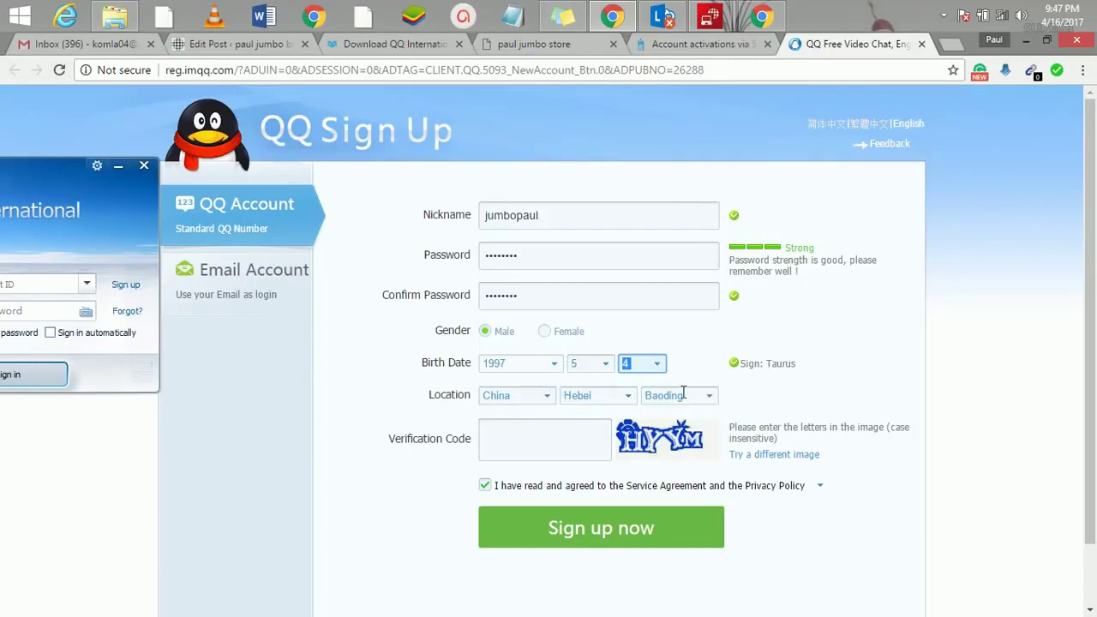
Fill in the image verification code and submit the sign-up form.
{"action": "left_click", "coordinate": [511, 430]}
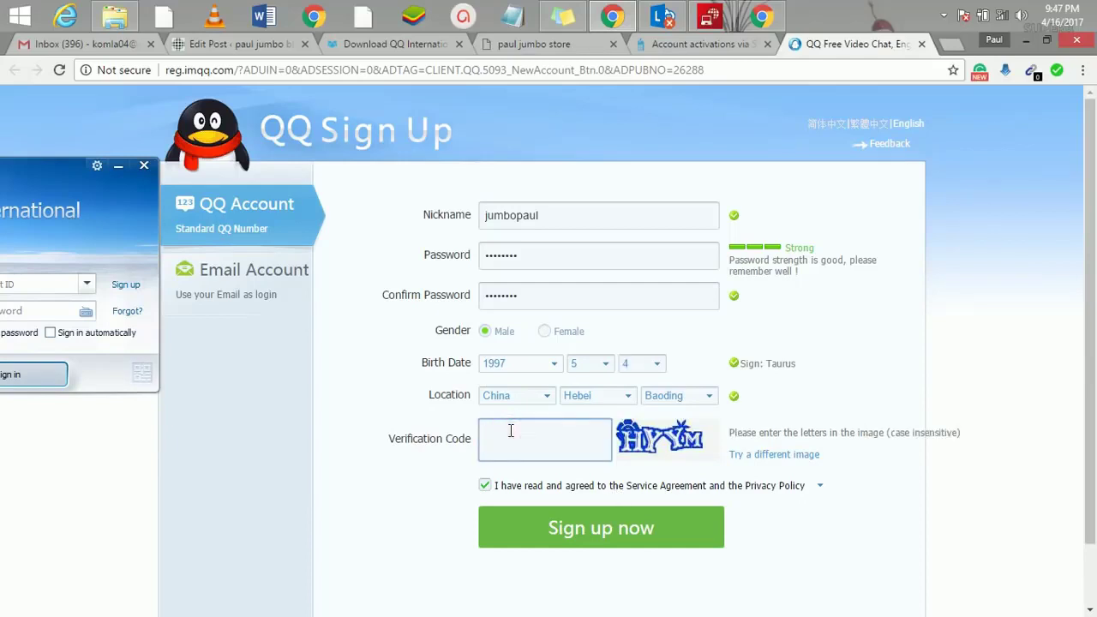
{"action": "type", "text": "hym"}
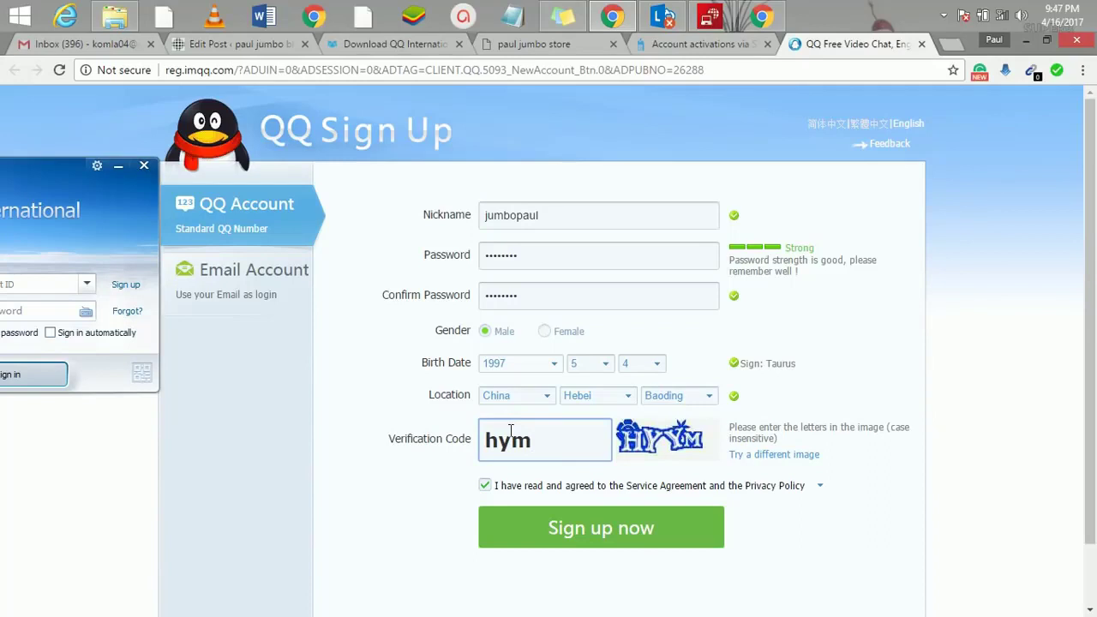
{"action": "type", "text": "y"}
{"action": "key", "text": "BackSpace"}
{"action": "key", "text": "BackSpace"}
{"action": "type", "text": "ym"}
{"action": "left_click", "coordinate": [566, 531]}
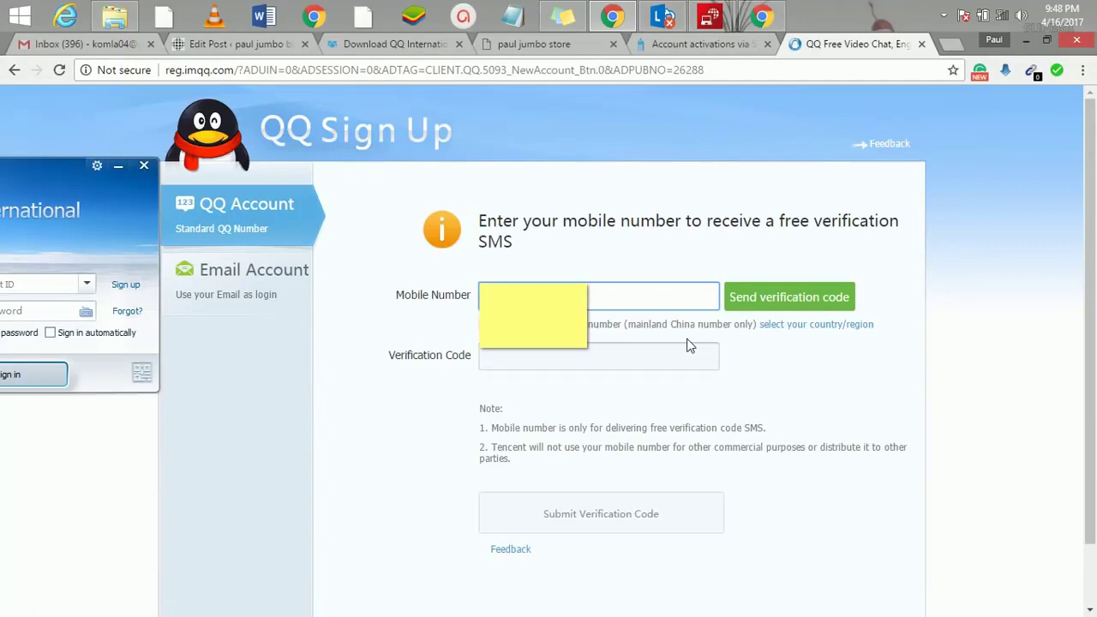
Verify the mobile number with the SMS verification code and submit it.
{"action": "left_click", "coordinate": [814, 326]}
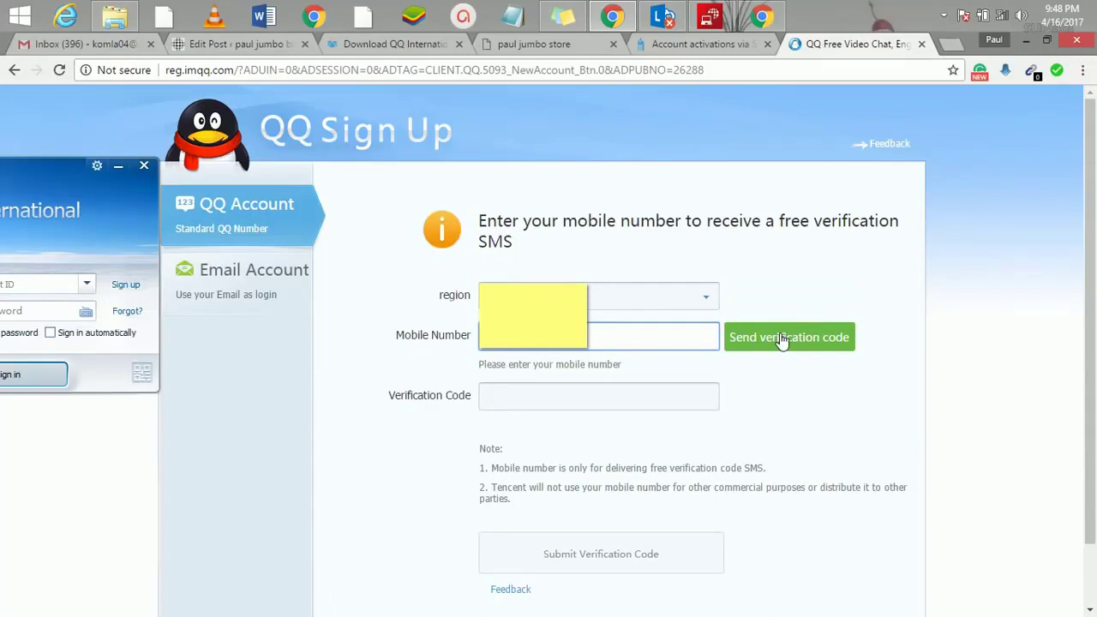
{"action": "left_click", "coordinate": [782, 338]}
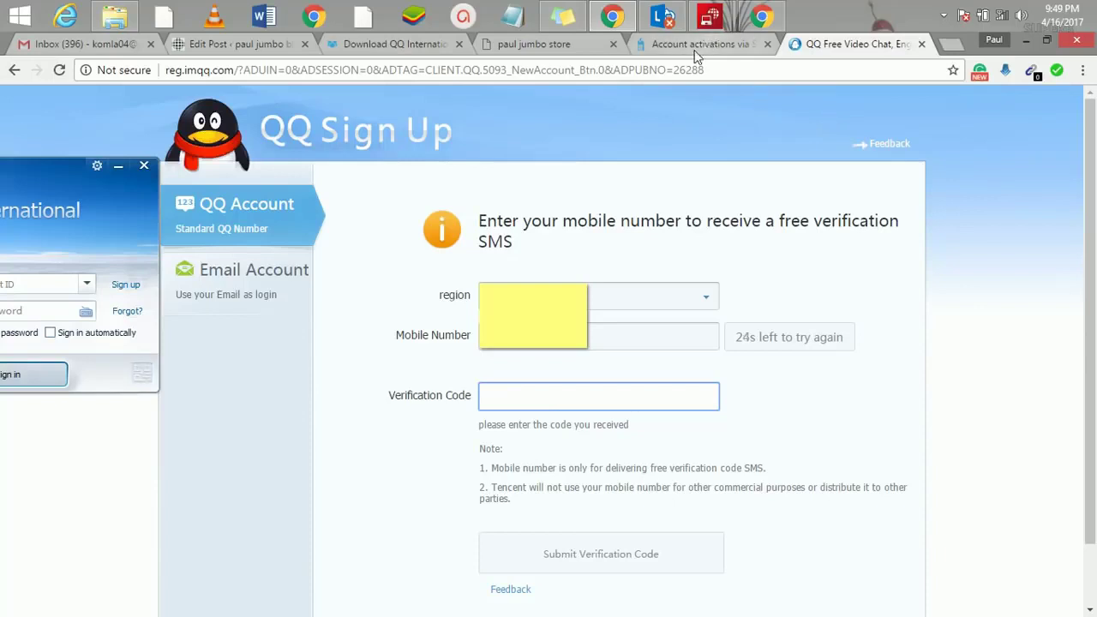
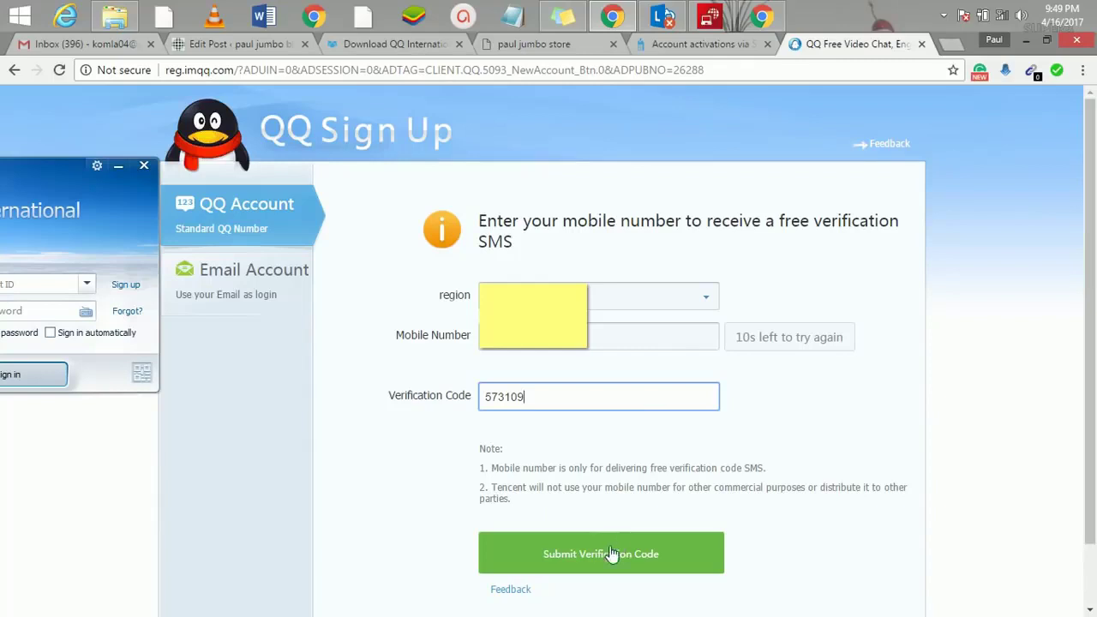
{"action": "left_click", "coordinate": [581, 567]}
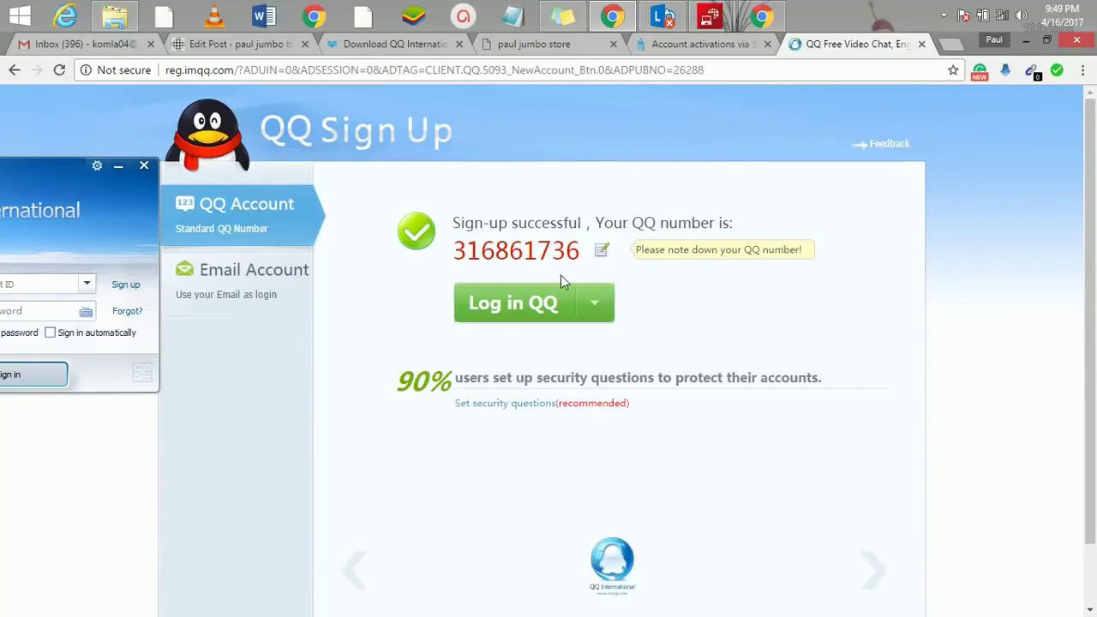
Copy the new QQ number and paste it into Notepad for safekeeping.
{"action": "left_click_drag", "start_coordinate": [580, 251], "coordinate": [457, 250]}
{"action": "key", "text": "ctrl+c"}
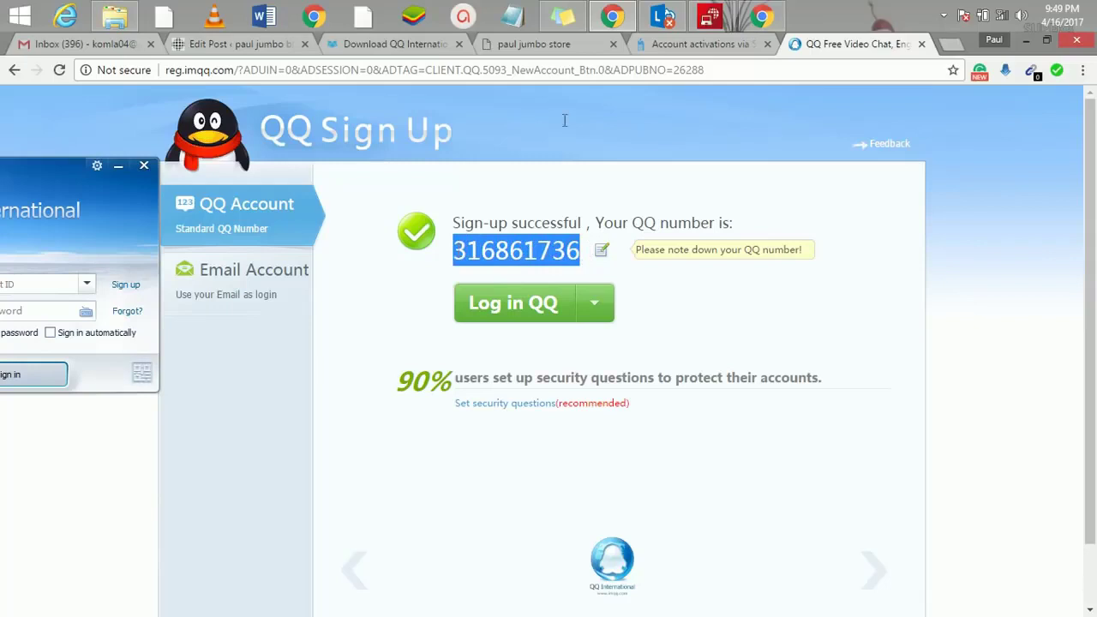
{"action": "left_click", "coordinate": [519, 22]}
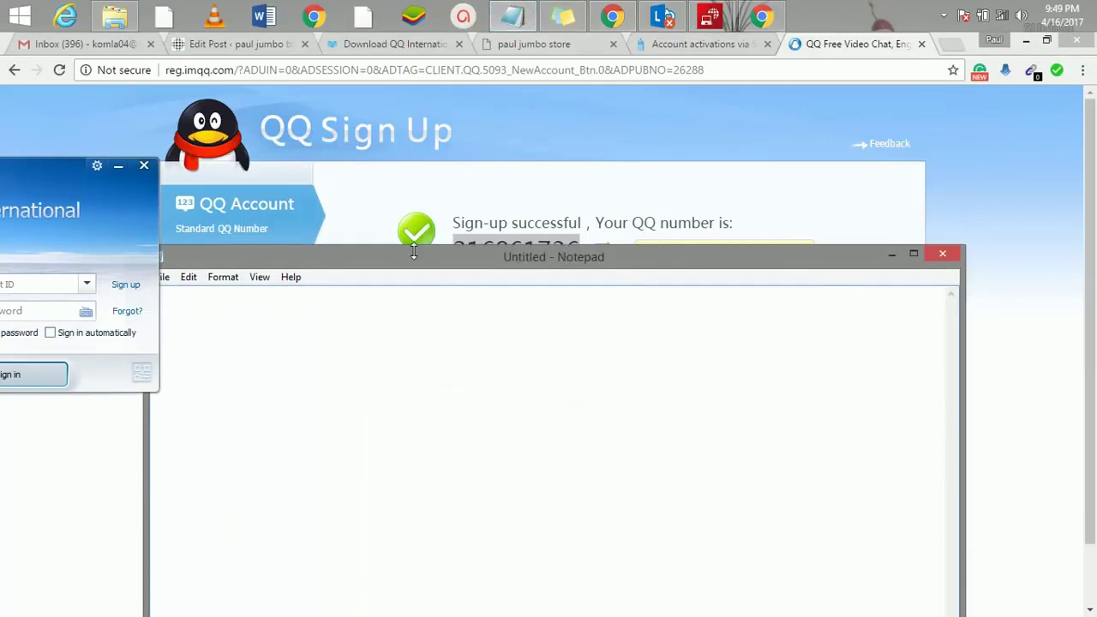
{"action": "left_click_drag", "start_coordinate": [413, 251], "coordinate": [647, 233]}
{"action": "left_click", "coordinate": [506, 317]}
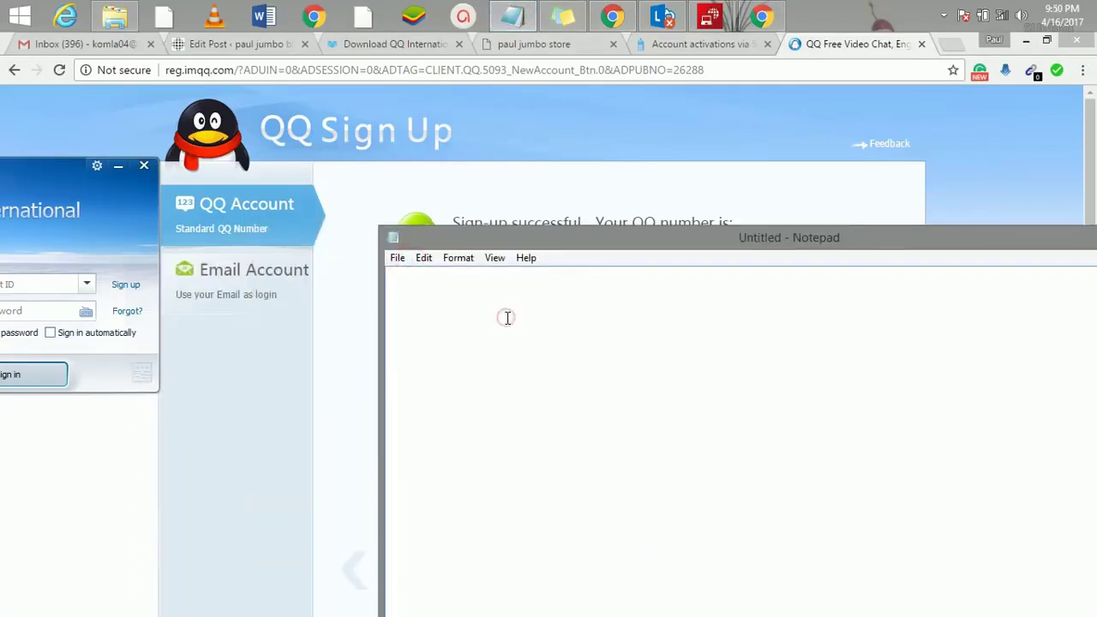
{"action": "key", "text": "ctrl+v"}
{"action": "left_click_drag", "start_coordinate": [994, 252], "coordinate": [851, 273]}
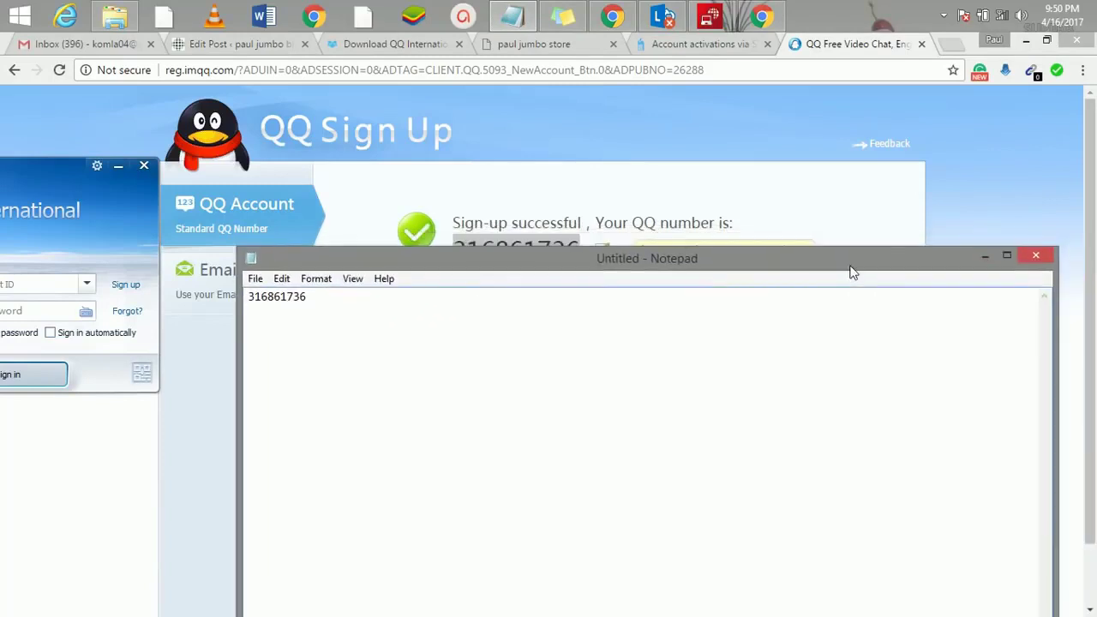
{"action": "left_click", "coordinate": [985, 258]}
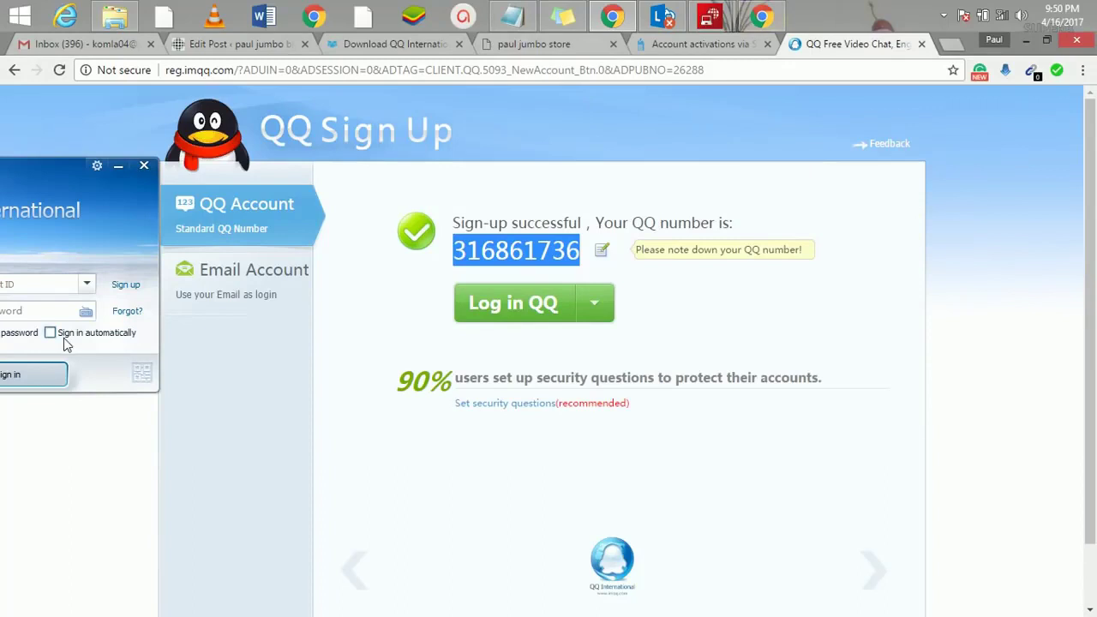
Sign in to QQ International with the new number and password, remembering the password.
{"action": "left_click_drag", "start_coordinate": [53, 185], "coordinate": [823, 241]}
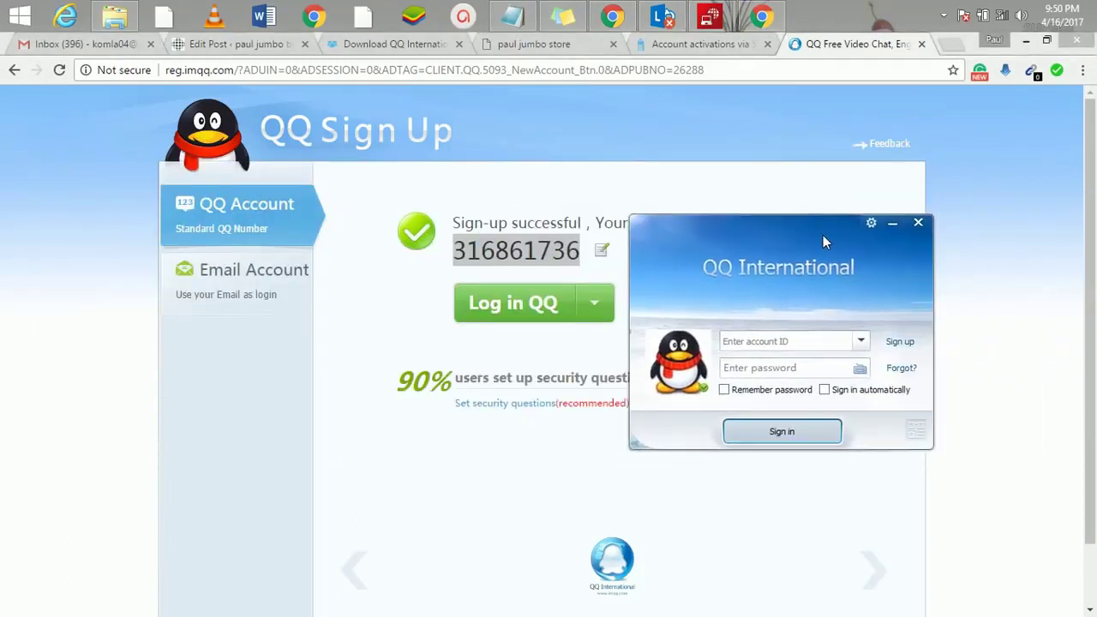
{"action": "left_click", "coordinate": [748, 343]}
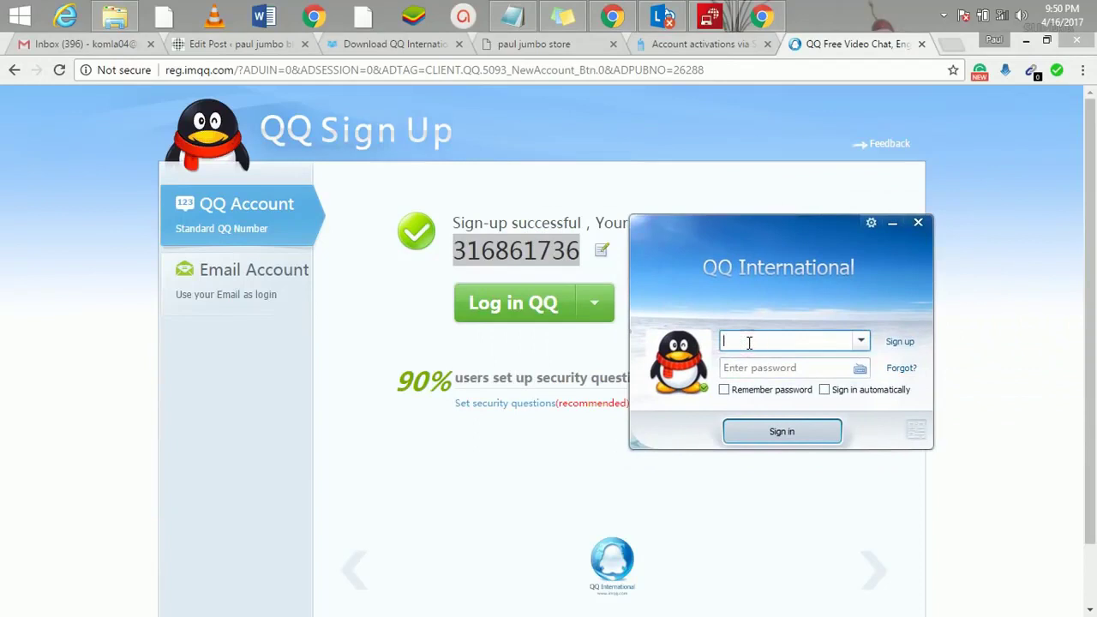
{"action": "key", "text": "ctrl+v"}
{"action": "left_click", "coordinate": [752, 370]}
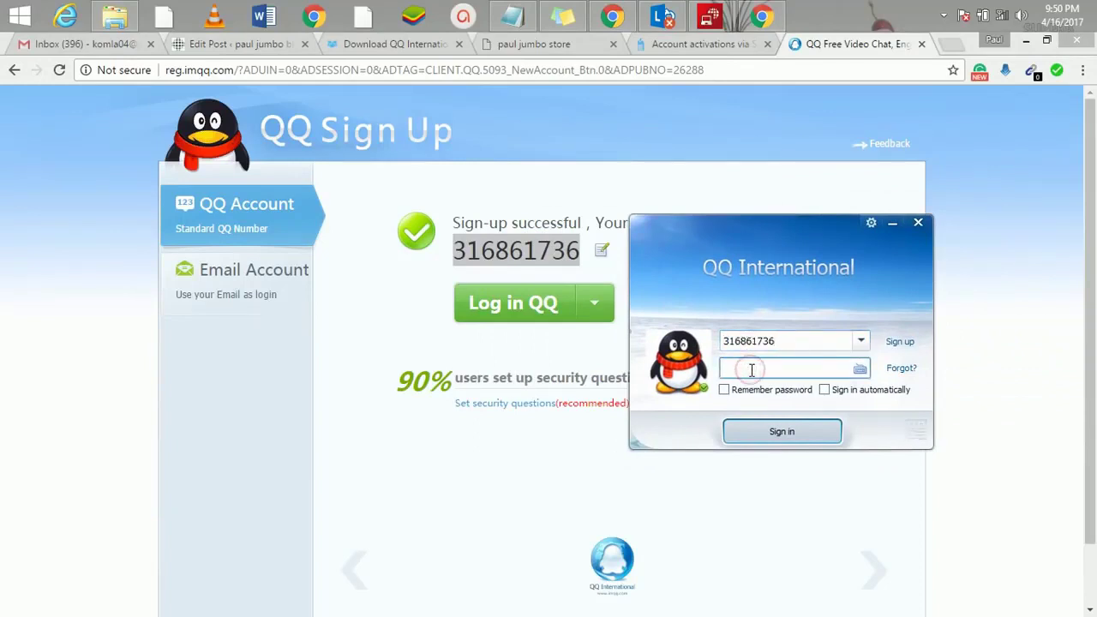
{"action": "type", "text": "••"}
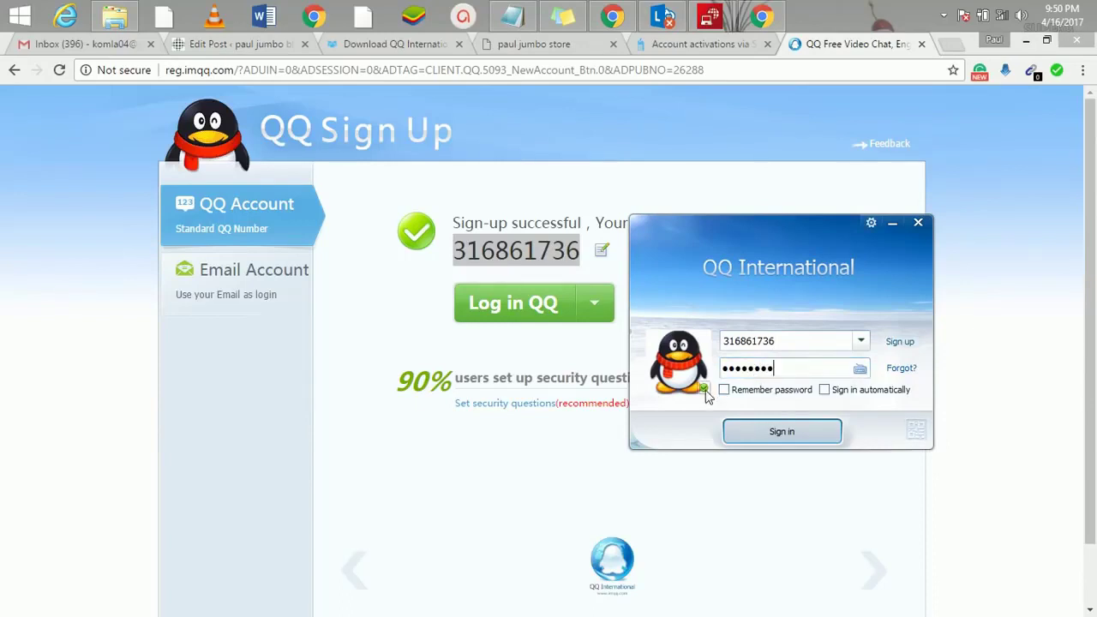
{"action": "left_click", "coordinate": [724, 390]}
{"action": "left_click", "coordinate": [781, 432]}
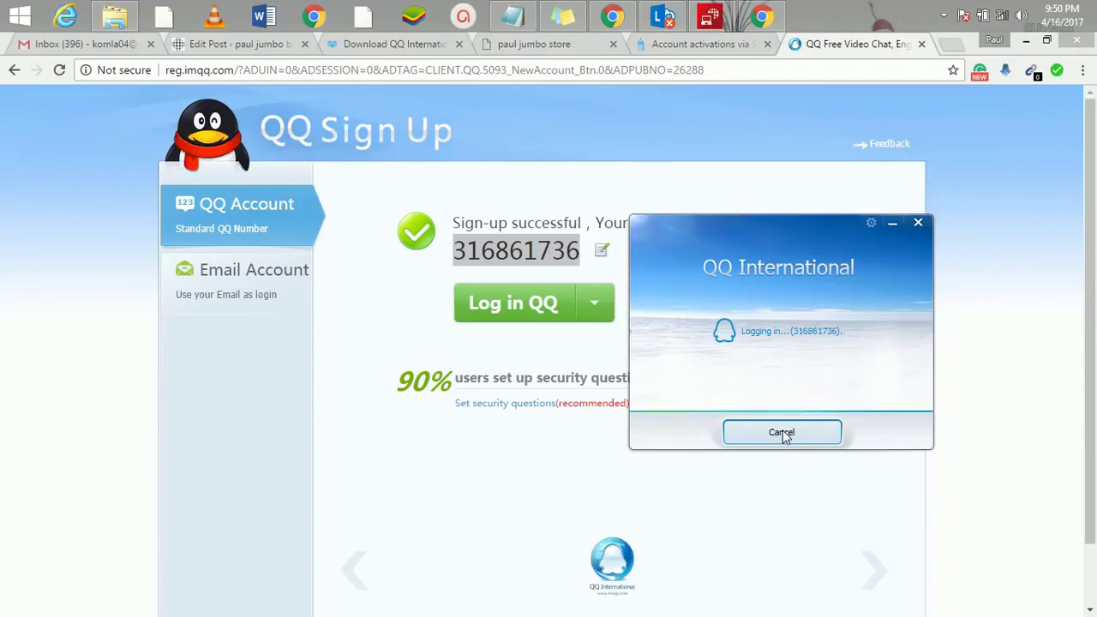
{"action": "left_click", "coordinate": [781, 432]}
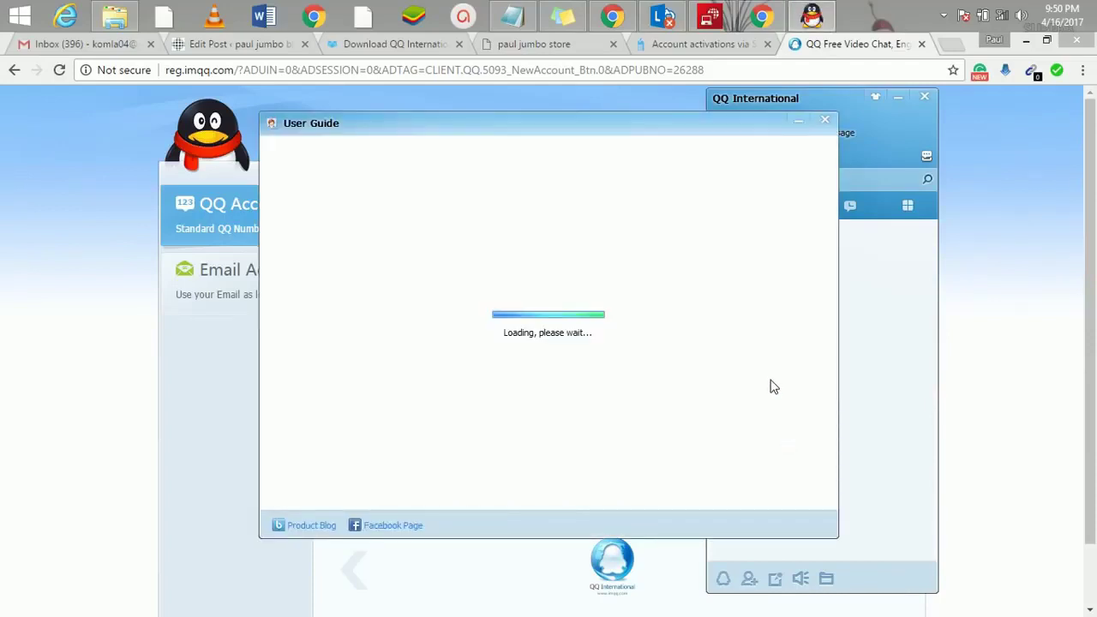
Close the User Guide window, leaving the signed-in contact panel visible.
{"action": "left_click", "coordinate": [824, 119]}
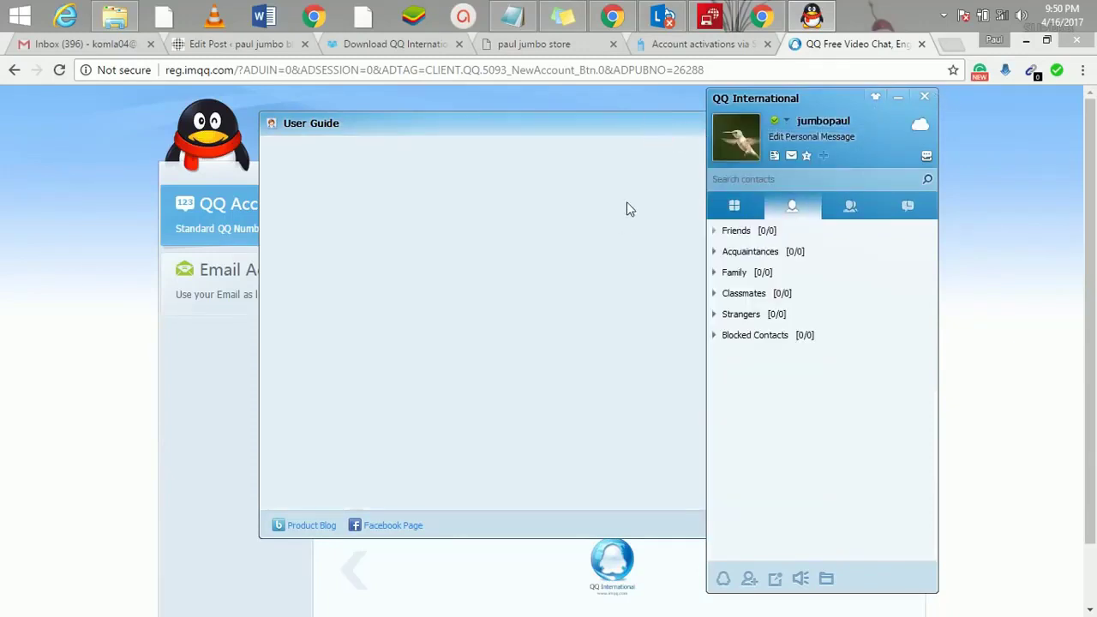
{"action": "left_click_drag", "start_coordinate": [644, 122], "coordinate": [456, 153]}
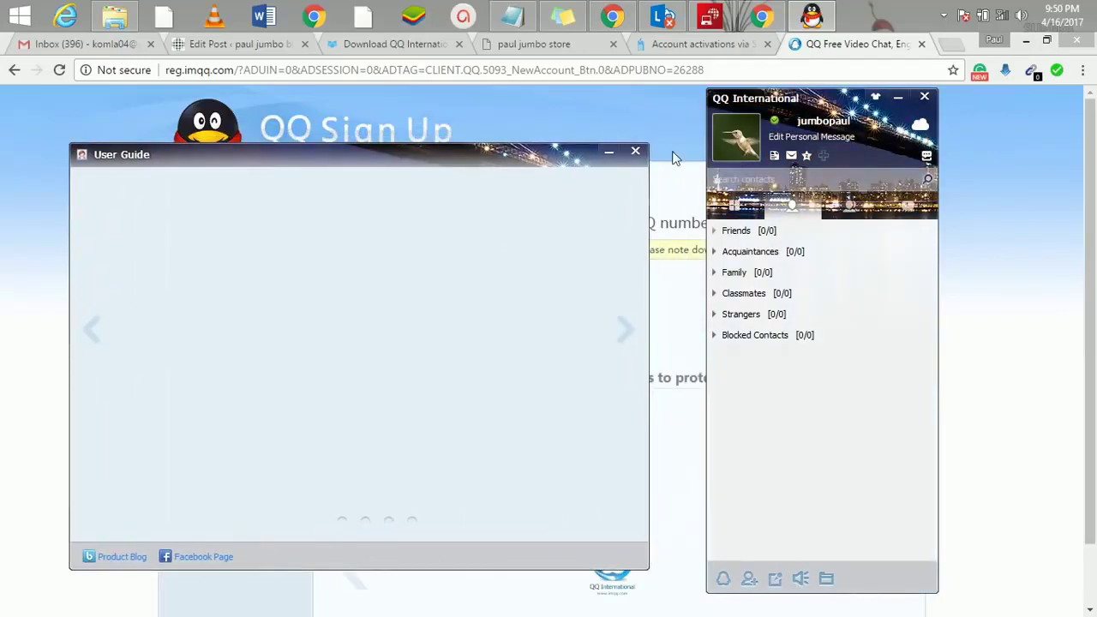
{"action": "left_click", "coordinate": [635, 152]}
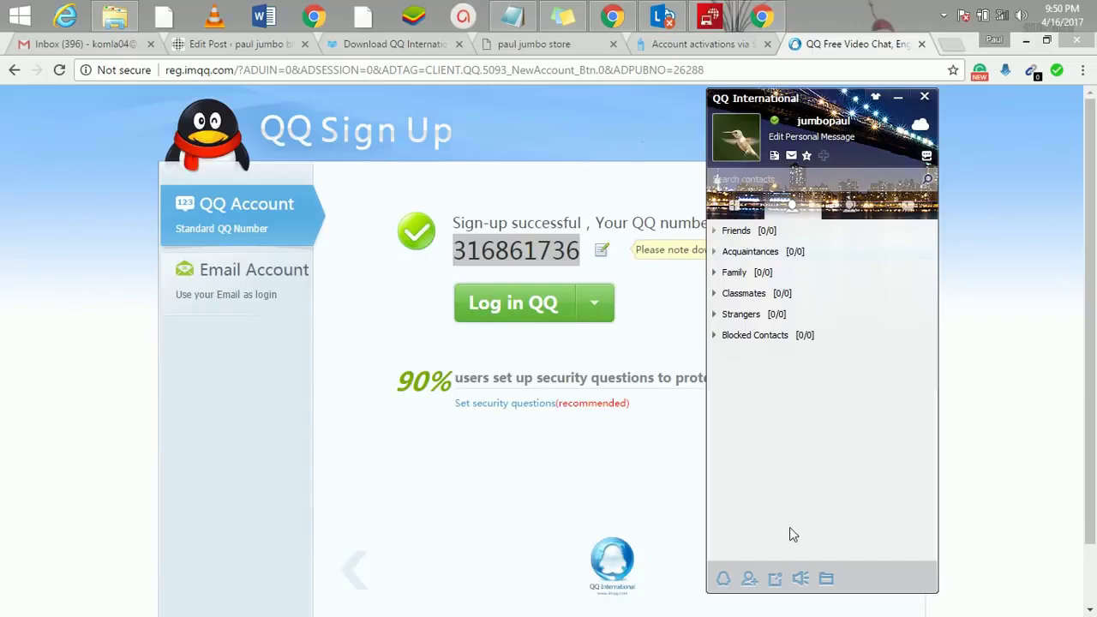
Open Find Friends and look through its tabs before settling on Make New Friends.
{"action": "left_click", "coordinate": [749, 580]}
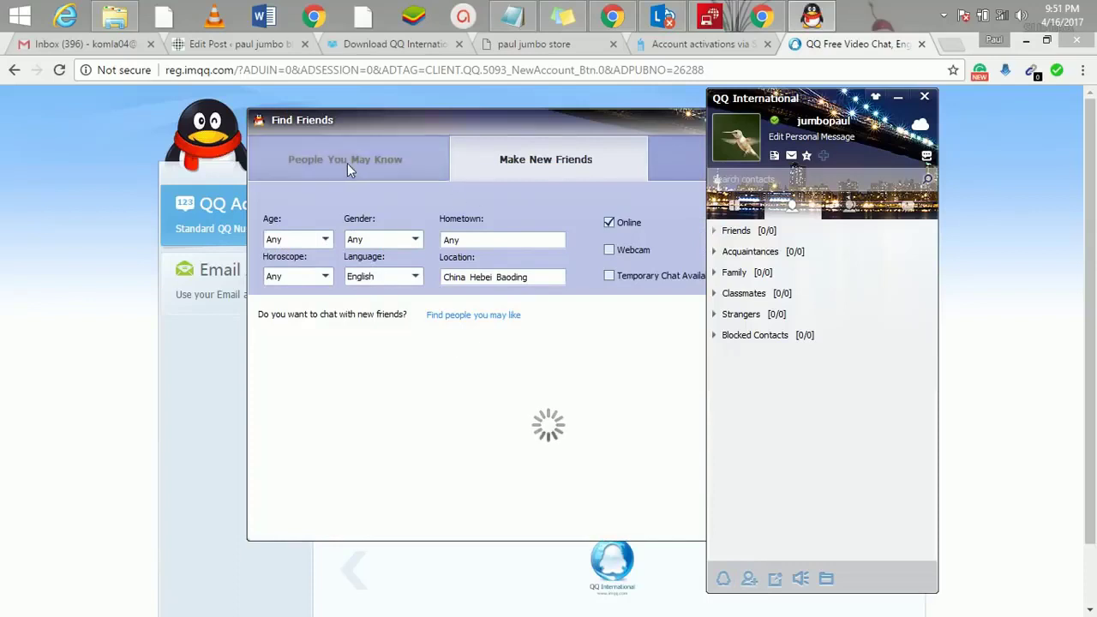
{"action": "left_click", "coordinate": [346, 161]}
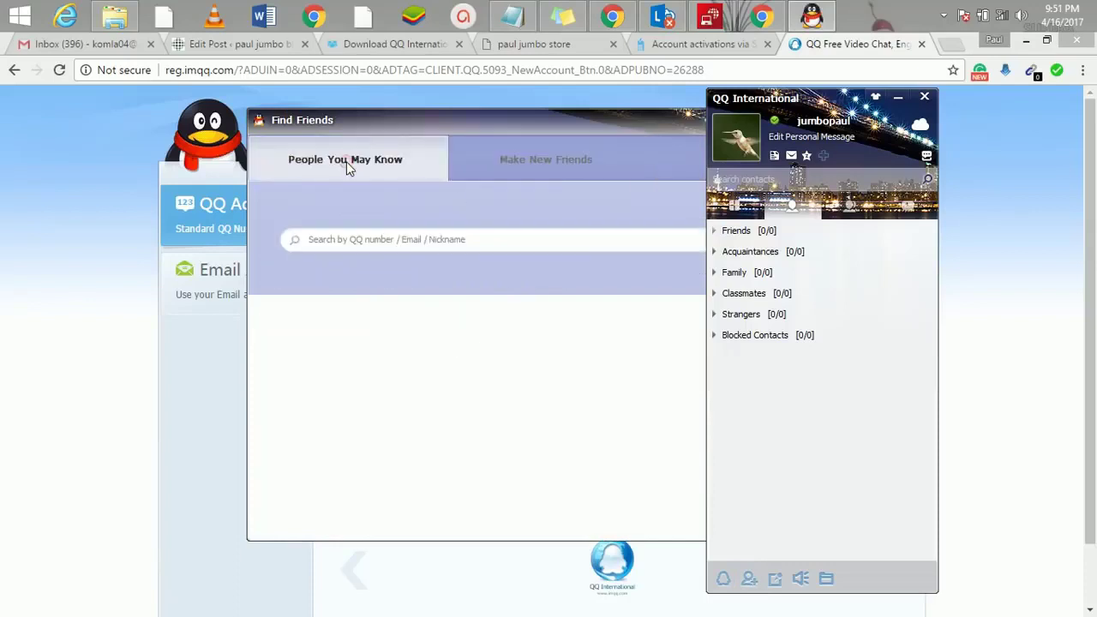
{"action": "left_click", "coordinate": [546, 162]}
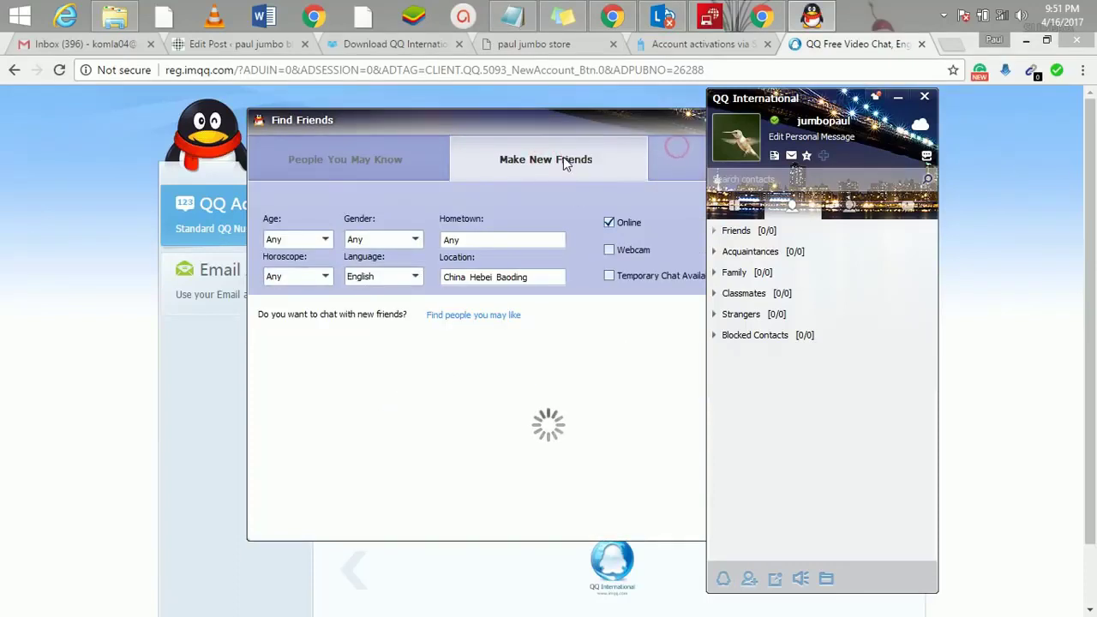
{"action": "left_click", "coordinate": [660, 147]}
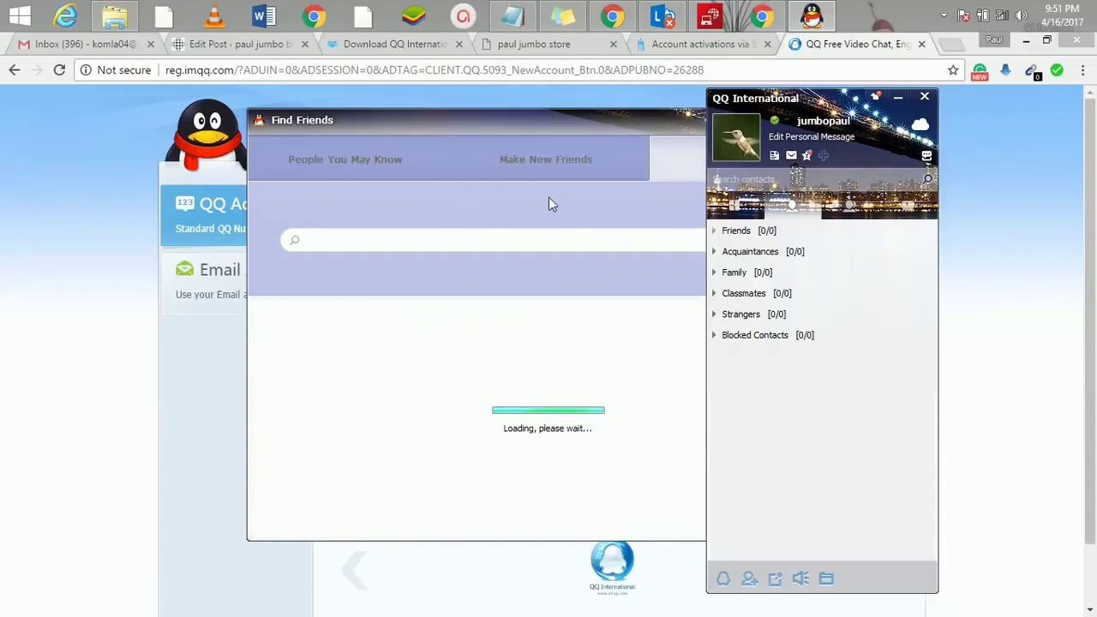
{"action": "left_click", "coordinate": [547, 155]}
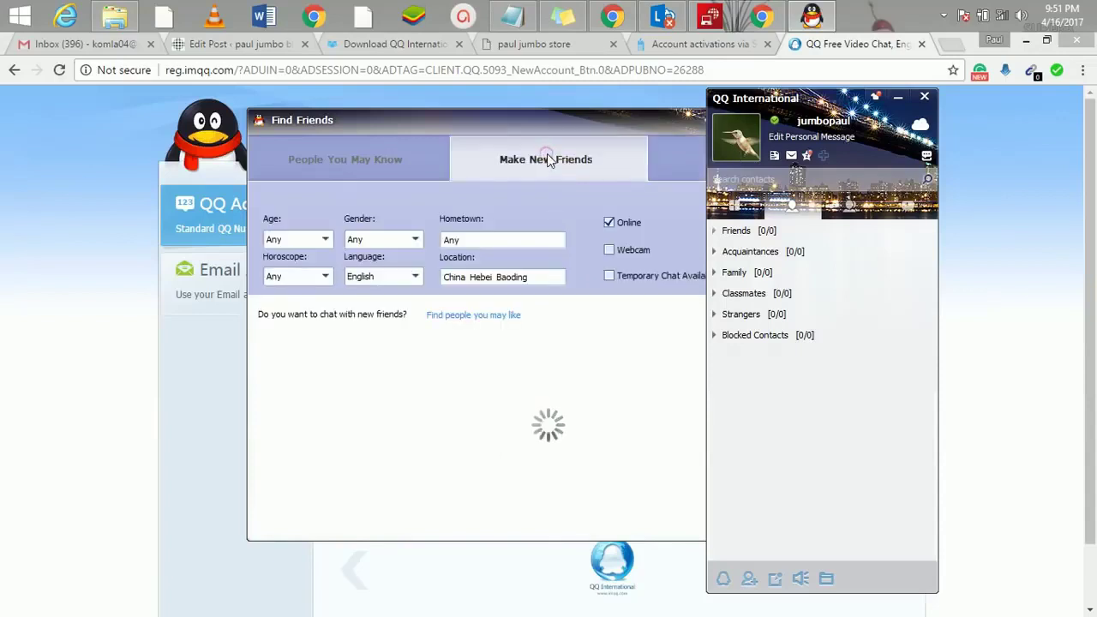
Search for new friends filtered to age 31 to 40 and Female.
{"action": "left_click", "coordinate": [326, 240]}
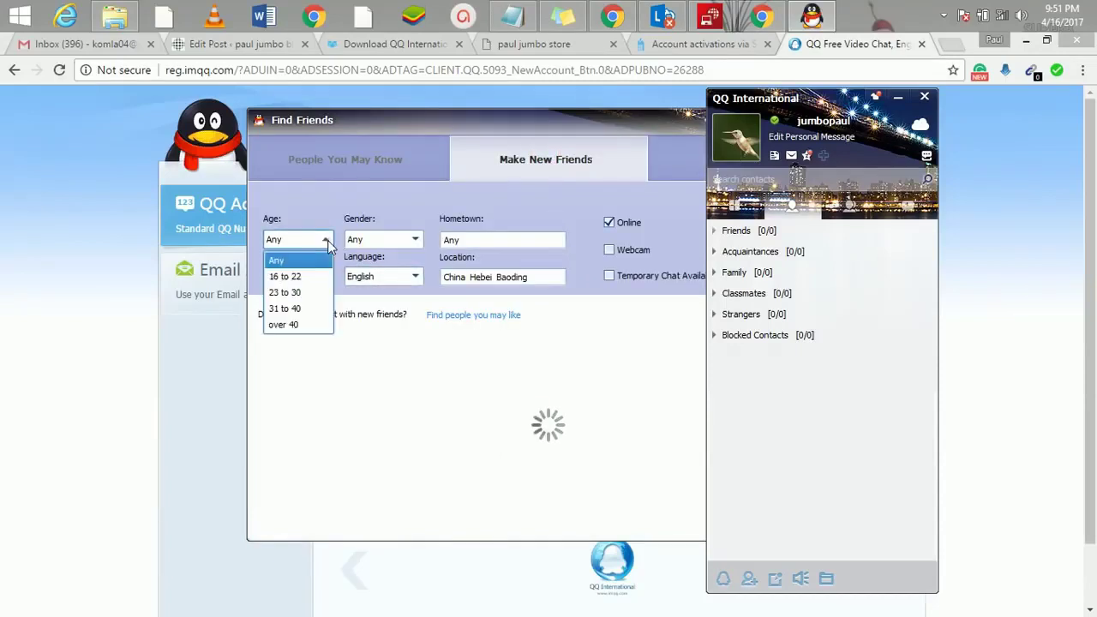
{"action": "left_click", "coordinate": [290, 310]}
{"action": "left_click", "coordinate": [412, 240]}
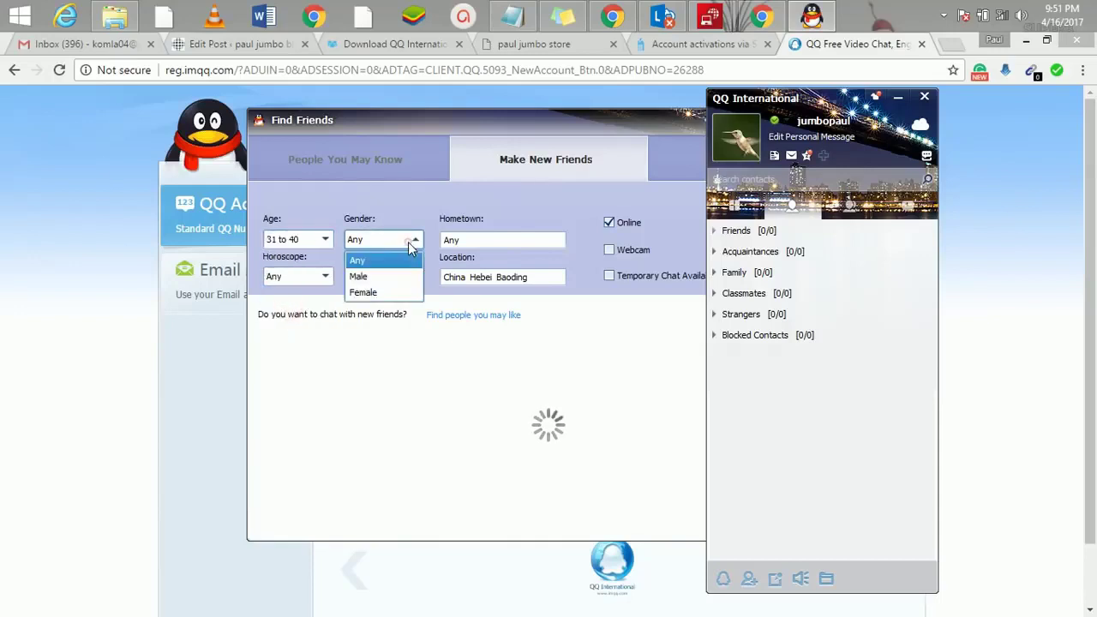
{"action": "left_click", "coordinate": [387, 292]}
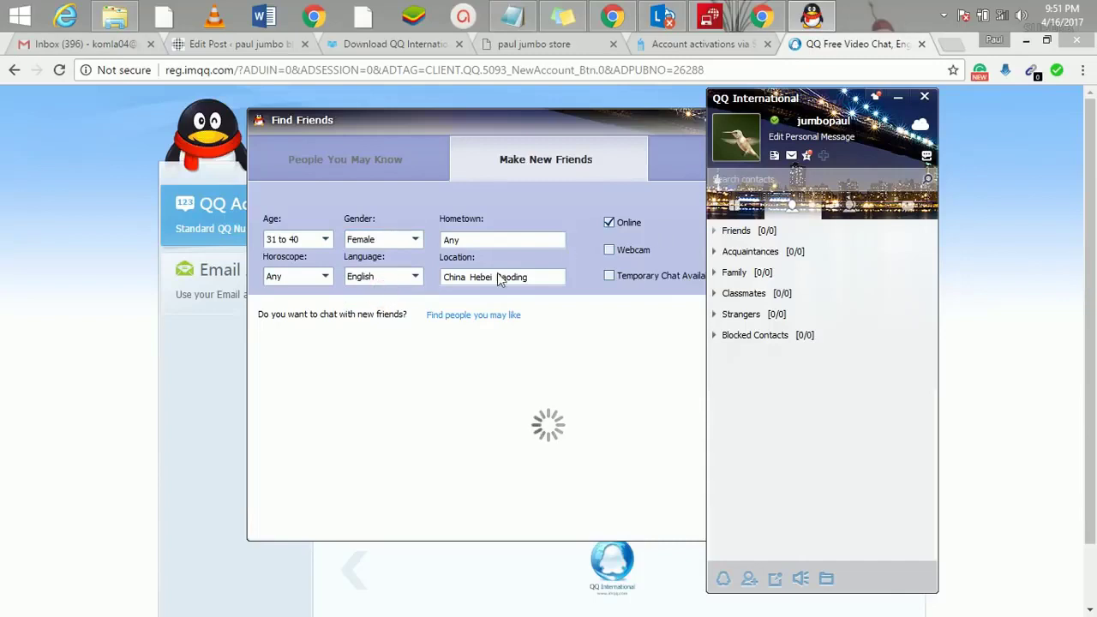
{"action": "left_click", "coordinate": [681, 153]}
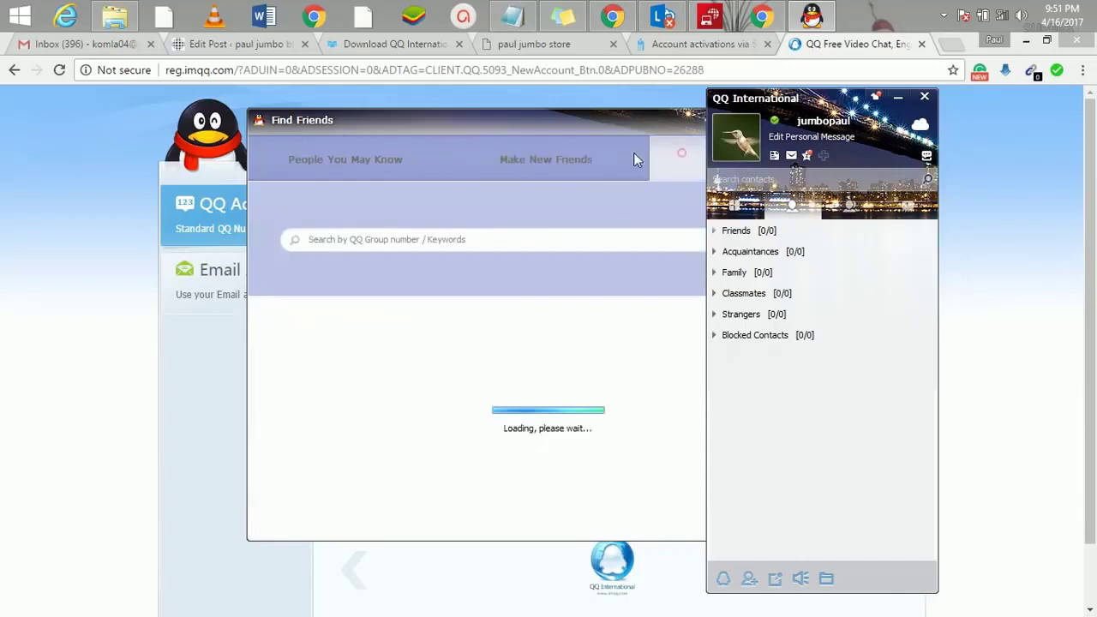
{"action": "left_click", "coordinate": [585, 159]}
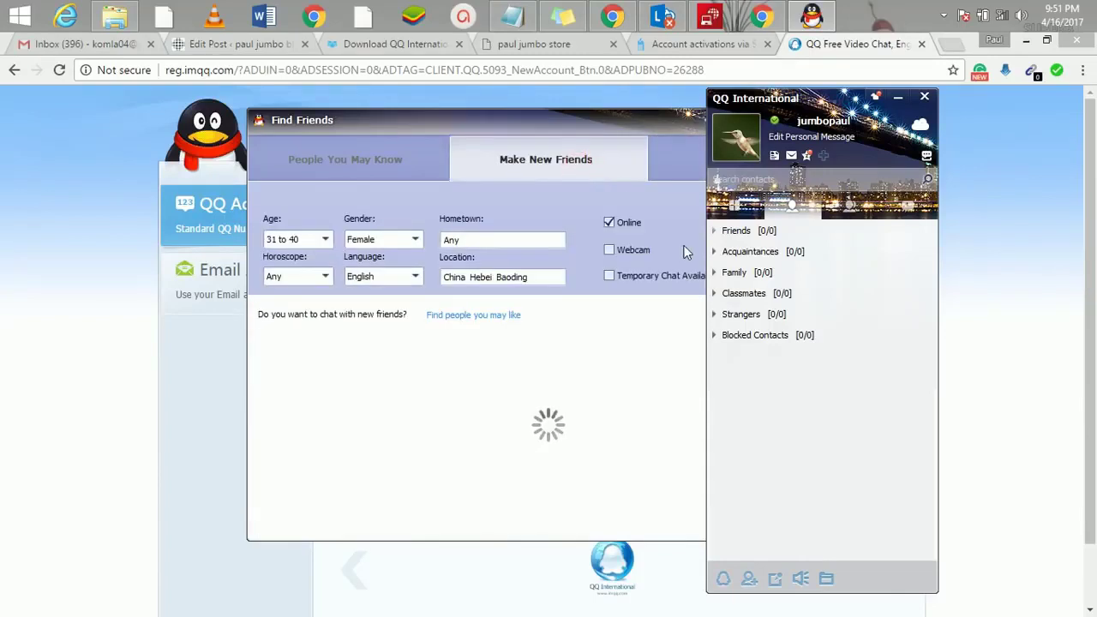
{"action": "left_click_drag", "start_coordinate": [847, 101], "coordinate": [1042, 128]}
{"action": "left_click", "coordinate": [781, 245]}
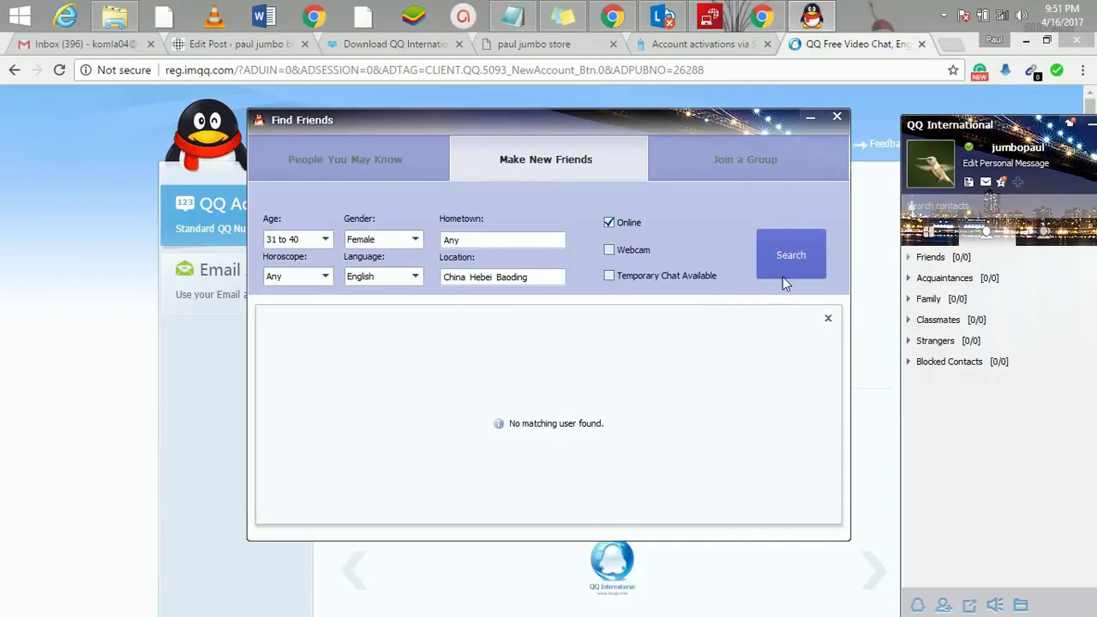
Rerun the search and send a friend request with message 'h' to the first female result.
{"action": "left_click", "coordinate": [782, 277]}
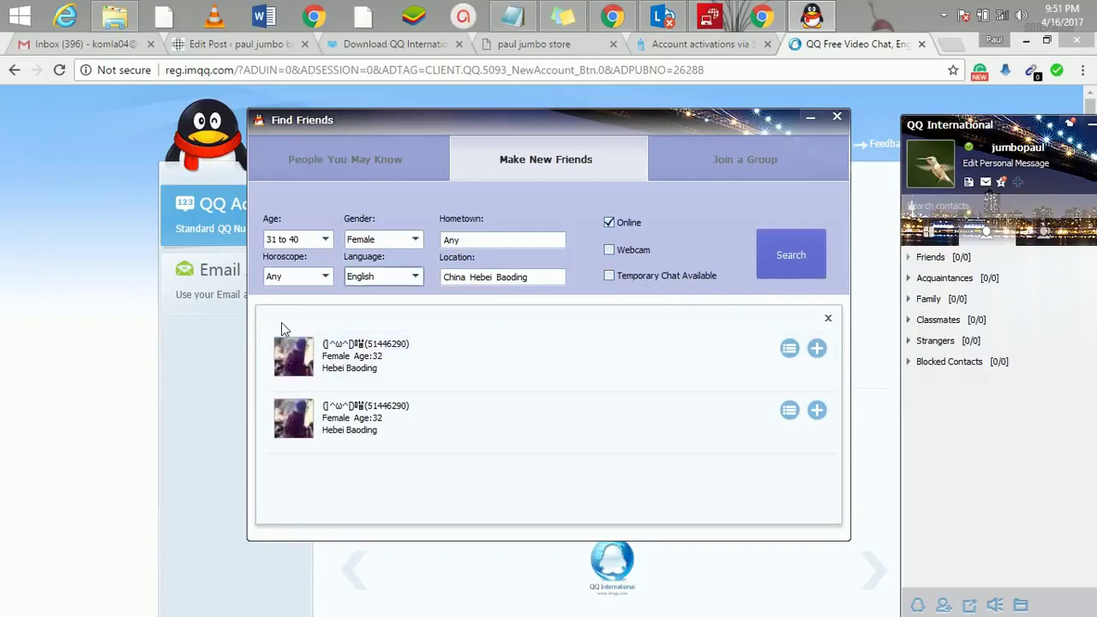
{"action": "left_click", "coordinate": [817, 351]}
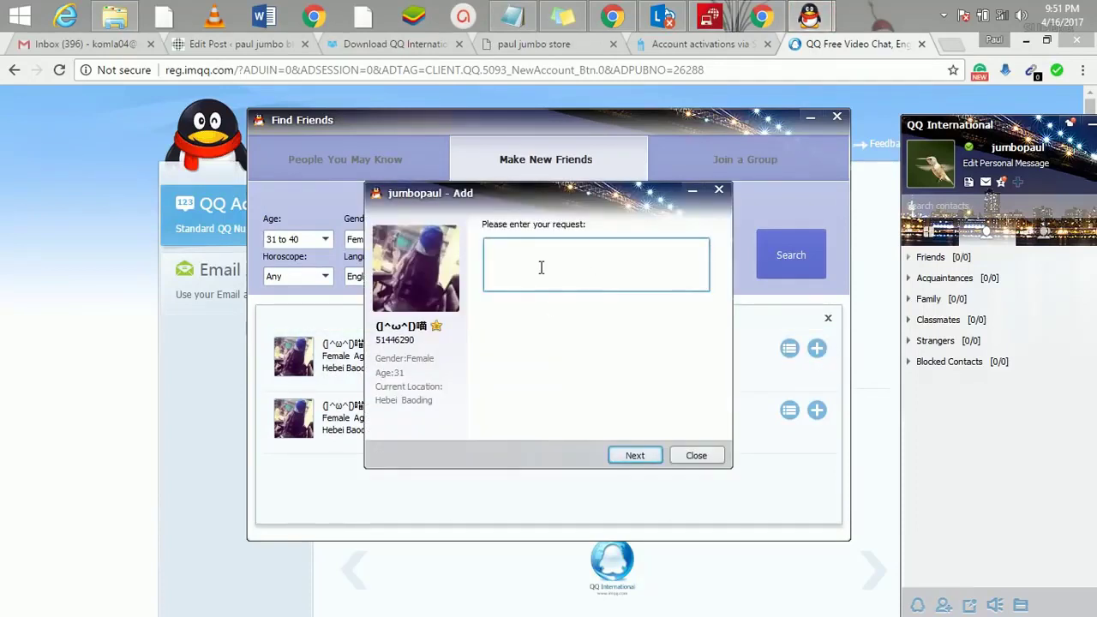
{"action": "type", "text": "hi"}
{"action": "left_click", "coordinate": [643, 454]}
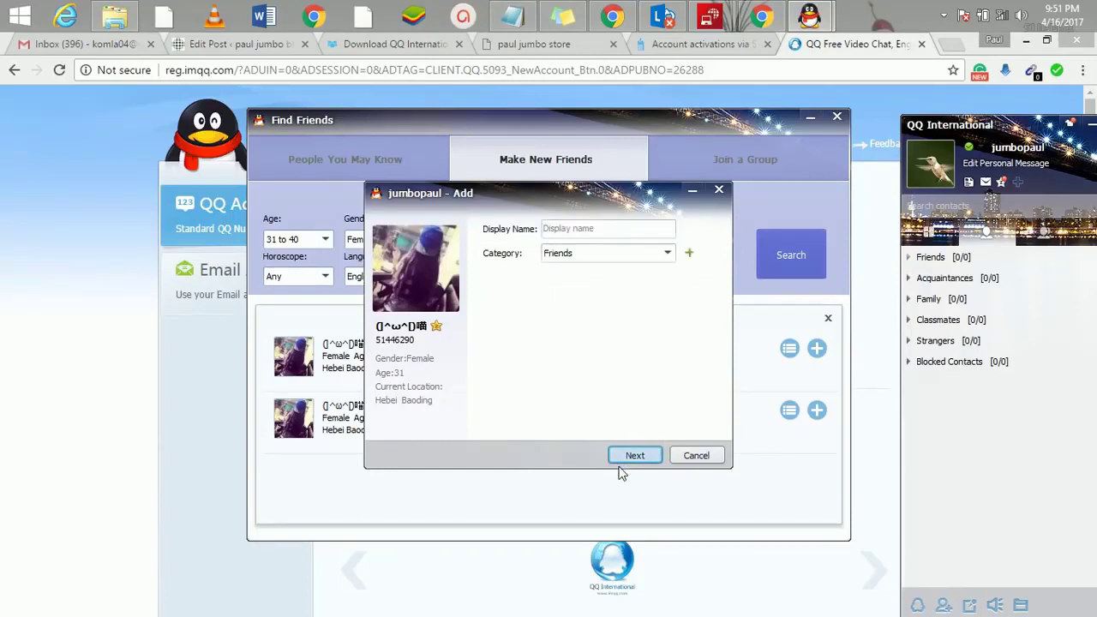
{"action": "left_click", "coordinate": [625, 460]}
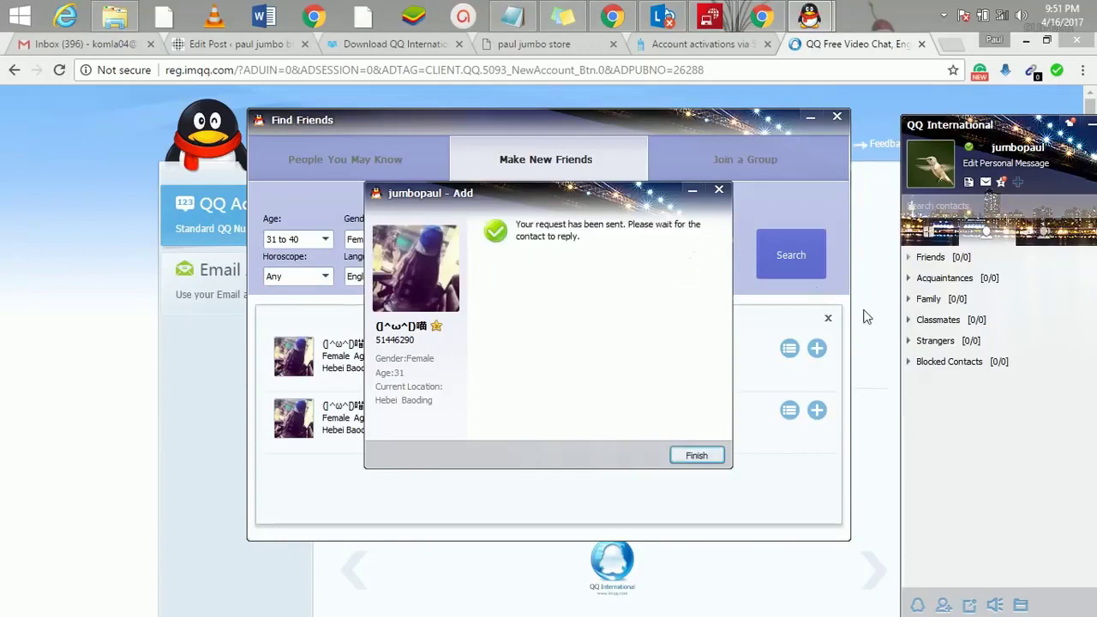
{"action": "left_click", "coordinate": [708, 458]}
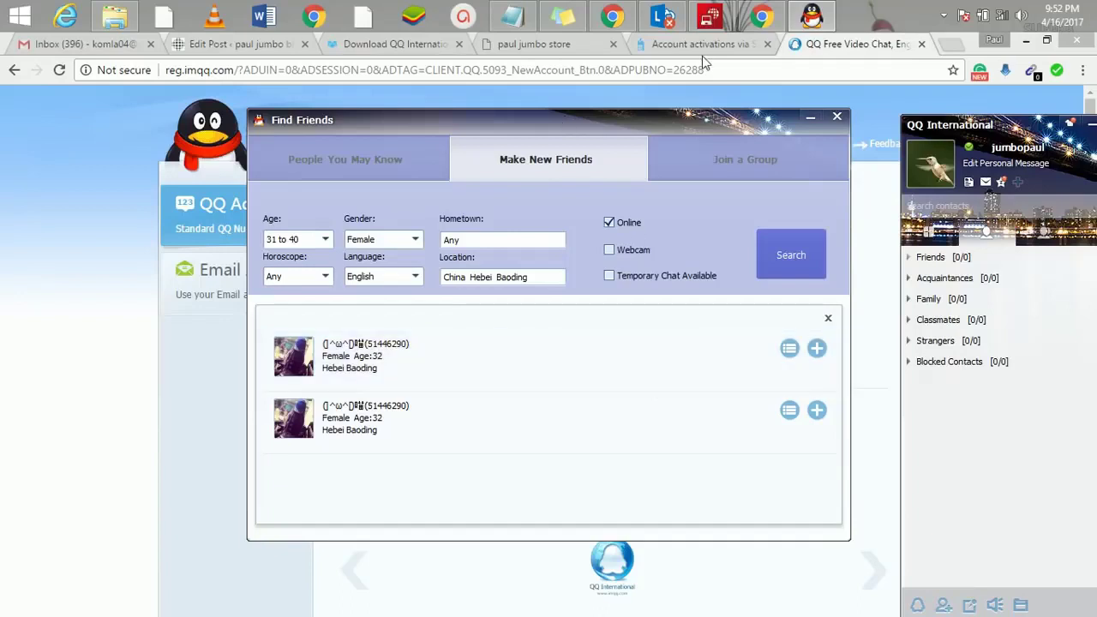
Switch to the paul jumbo store tab, minimize the QQ panel, and open the $2.00 QQ Account product.
{"action": "left_click", "coordinate": [544, 43]}
{"action": "left_click", "coordinate": [543, 43]}
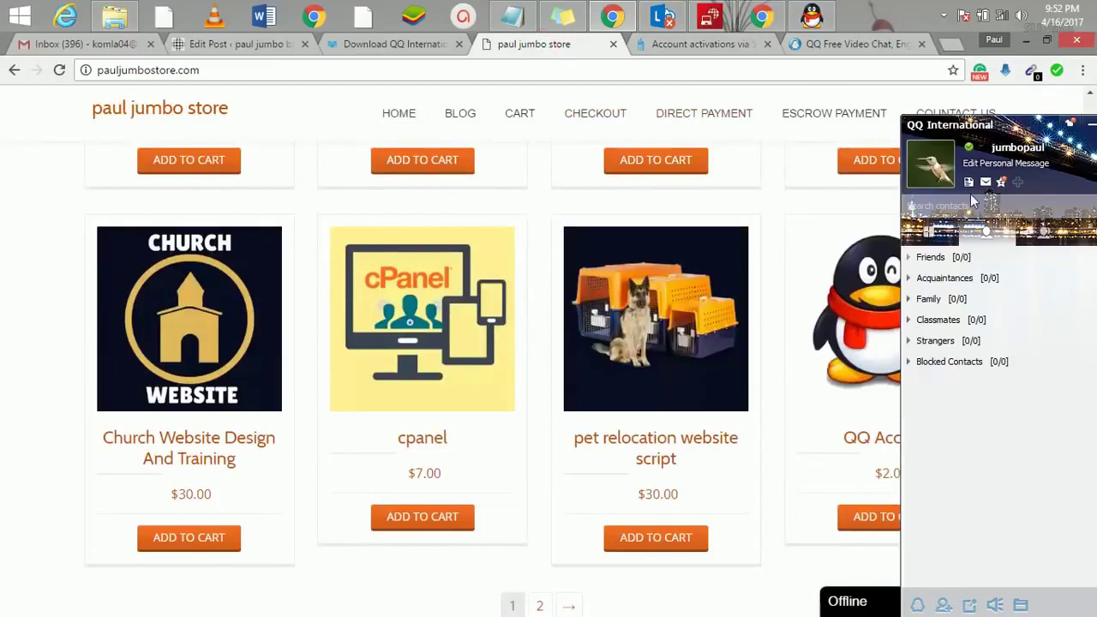
{"action": "mouse_move", "coordinate": [1095, 330]}
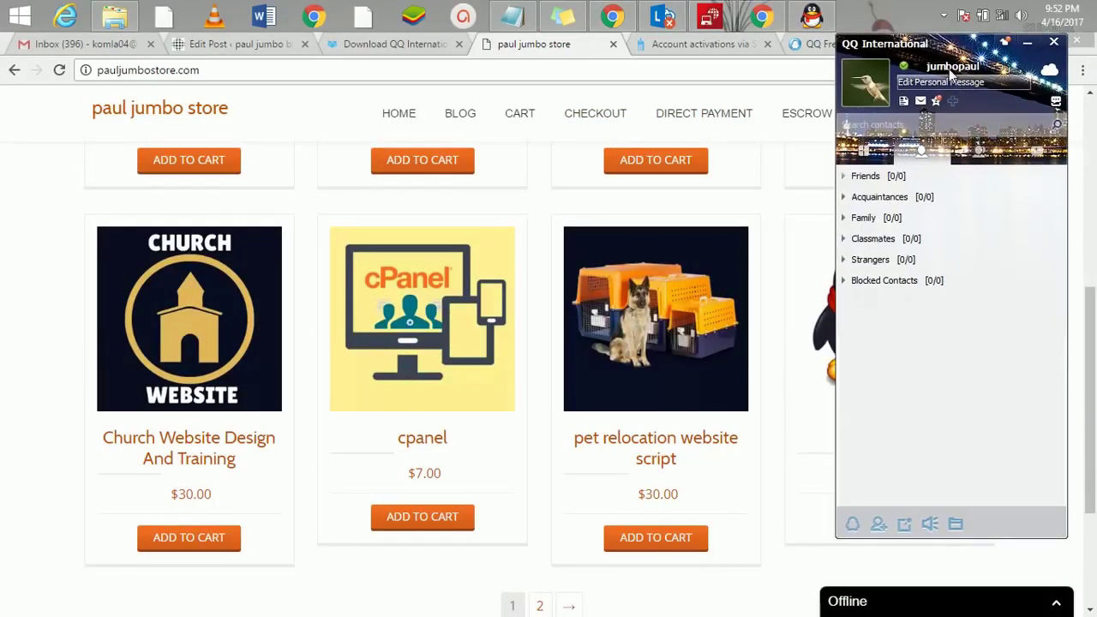
{"action": "left_click", "coordinate": [1028, 44]}
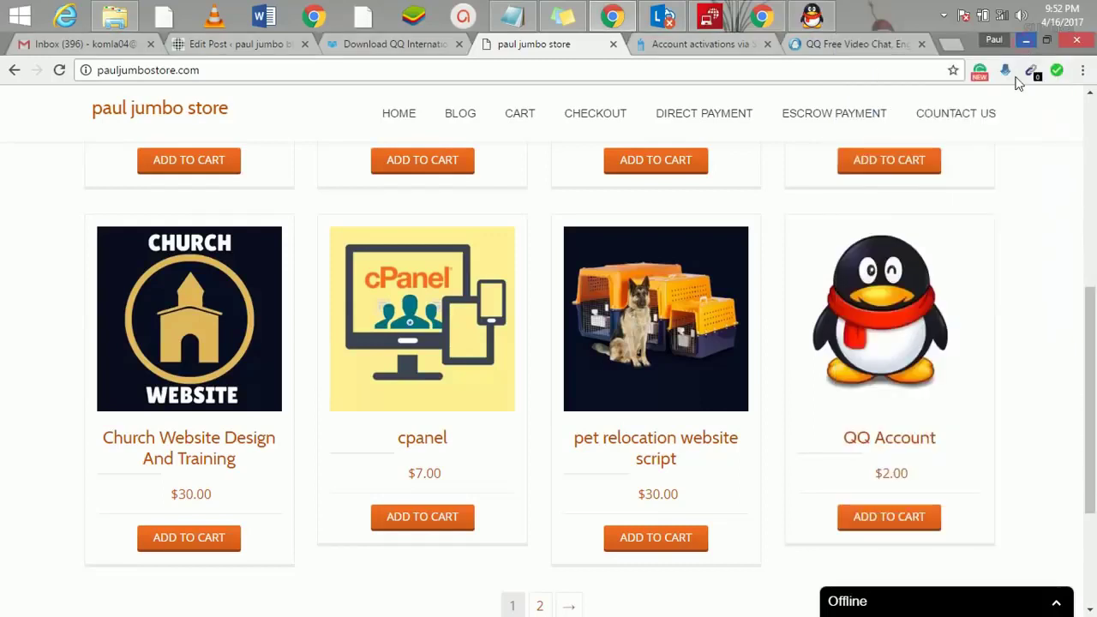
{"action": "left_click", "coordinate": [876, 449]}
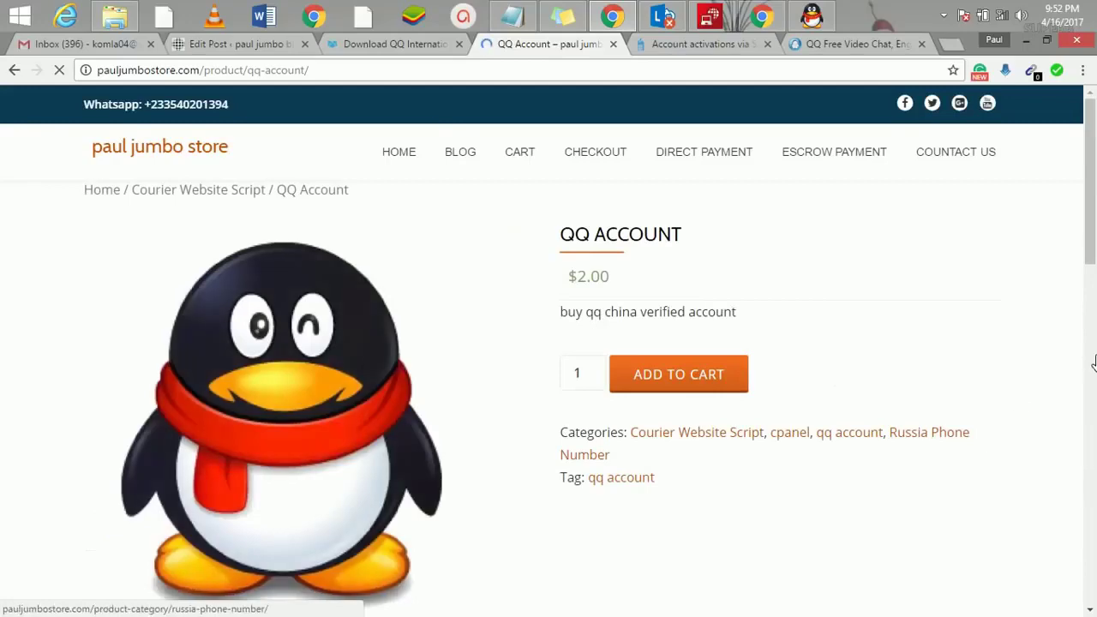
{"action": "left_click_drag", "start_coordinate": [1091, 252], "coordinate": [1017, 330]}
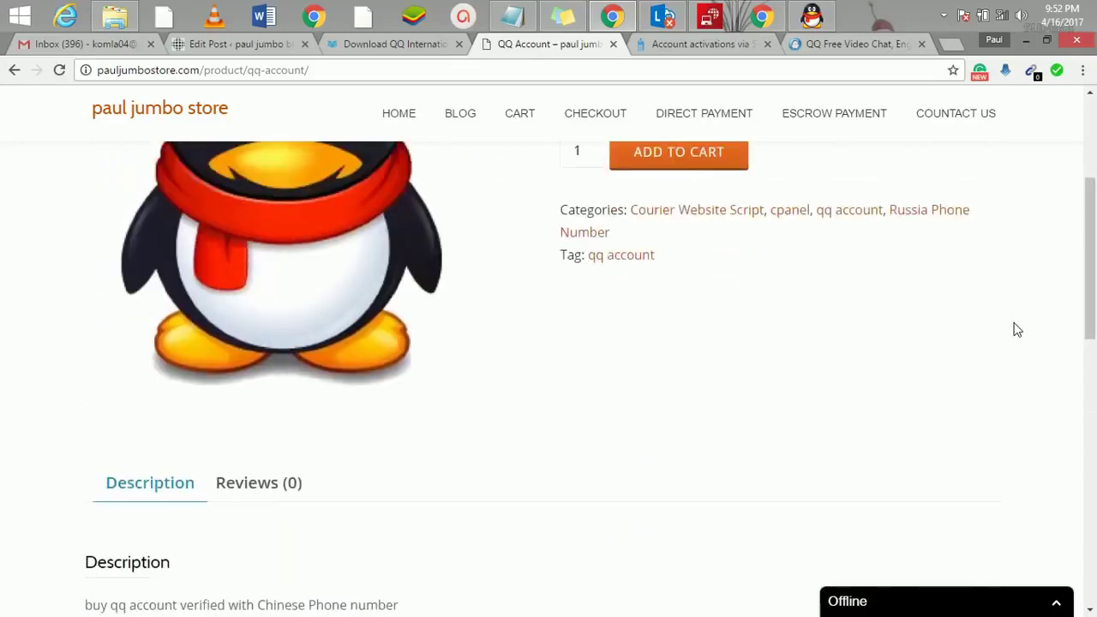